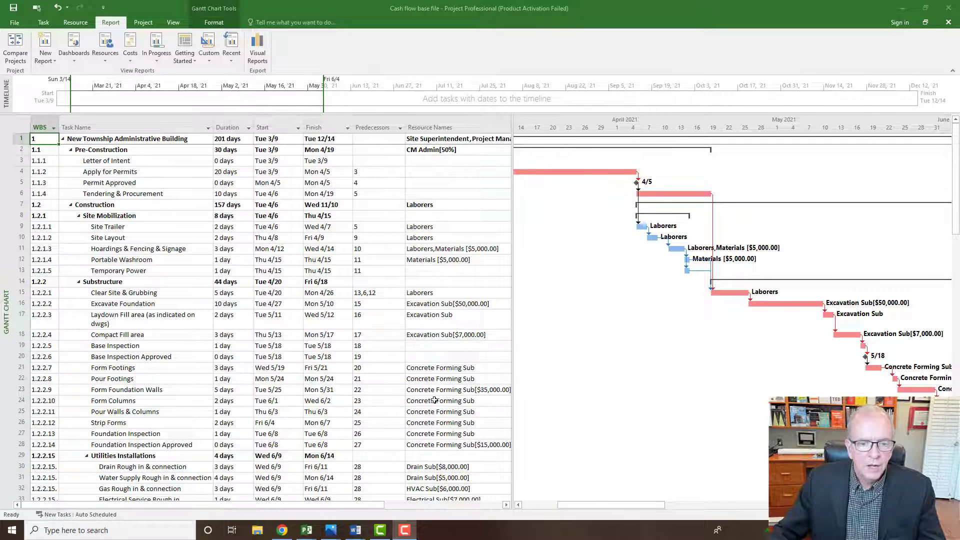
Apply the Cost table to the Gantt chart's task list and select the top summary task's total cost
left_click(18, 124)
right_click(18, 124)
left_click(30, 131)
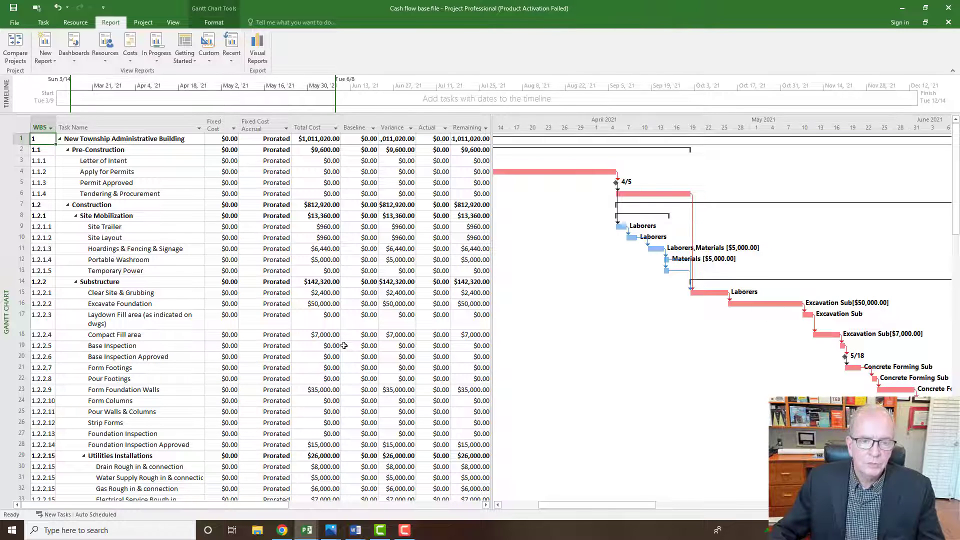
left_click(323, 139)
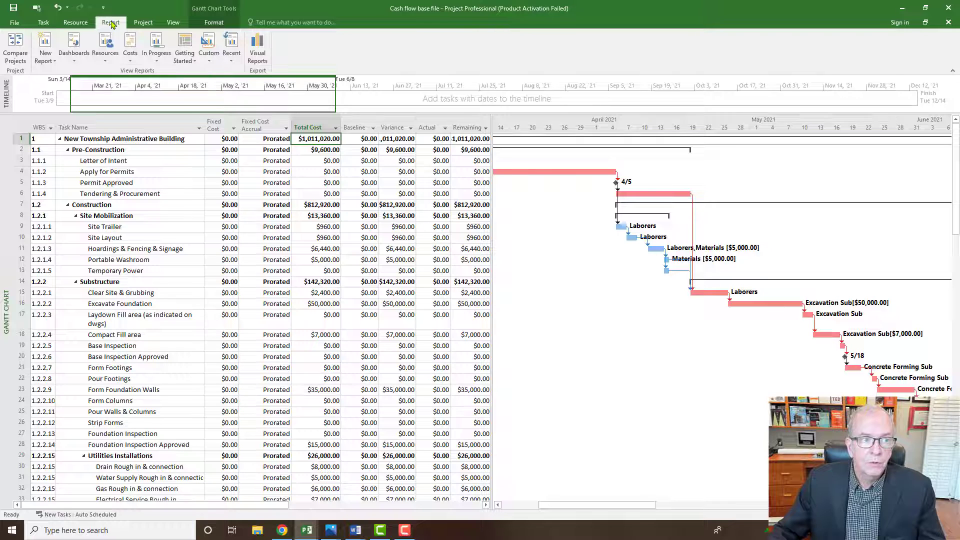
Open the Cash Flow cost report for the project
left_click(130, 60)
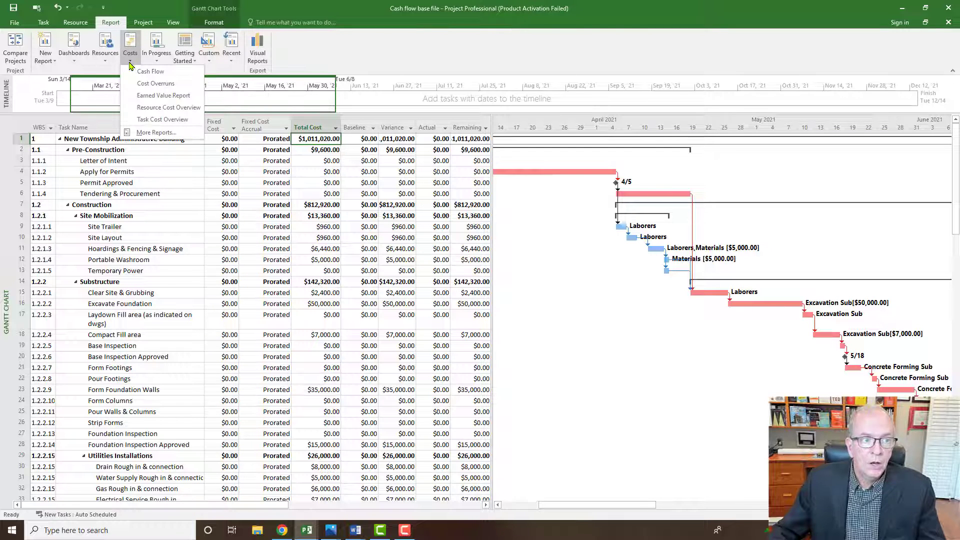
left_click(147, 74)
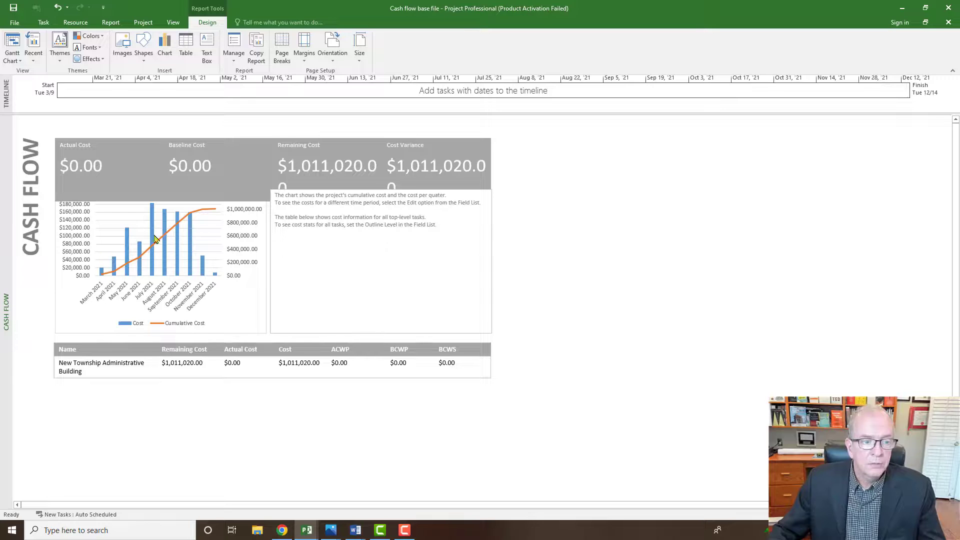
Set the timescale units of the Cash Flow report's chart to Weeks
left_click(188, 264)
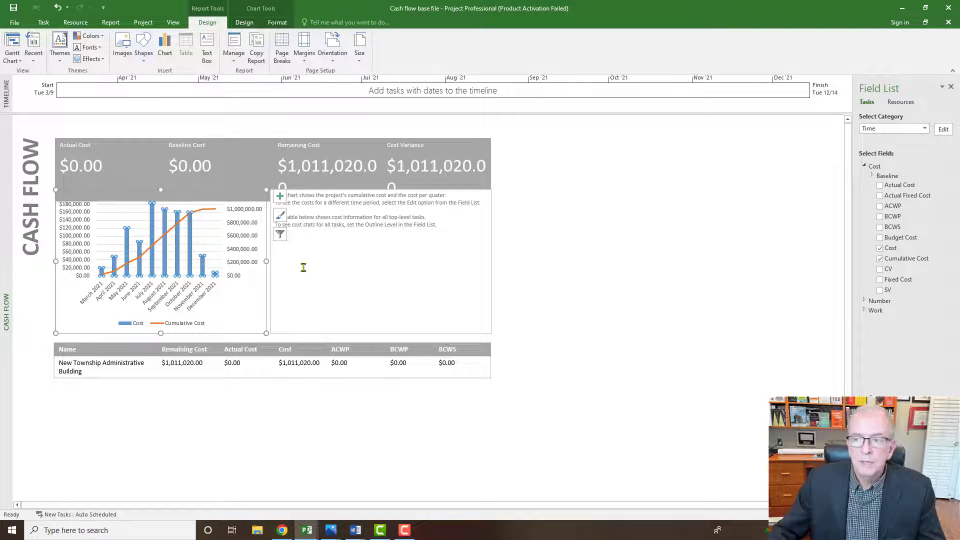
left_click(943, 130)
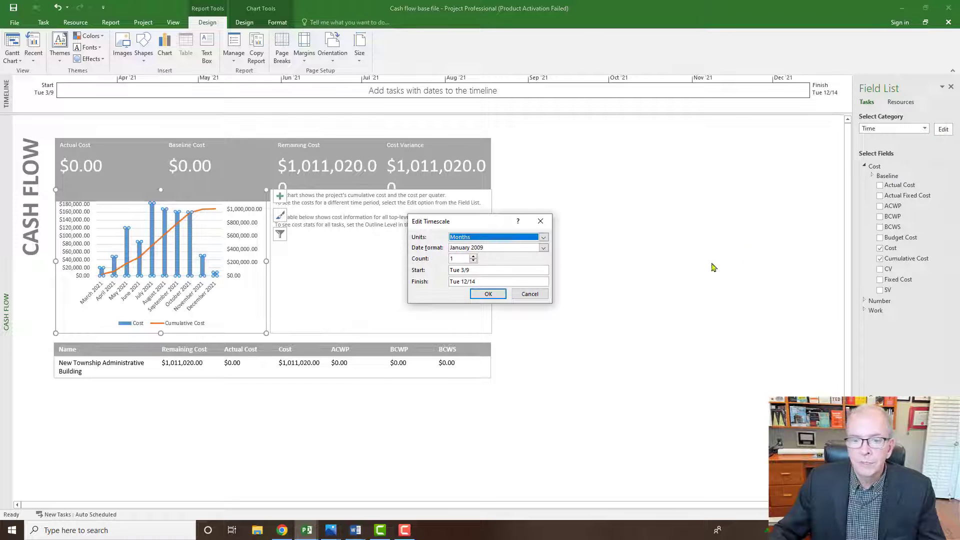
left_click(544, 237)
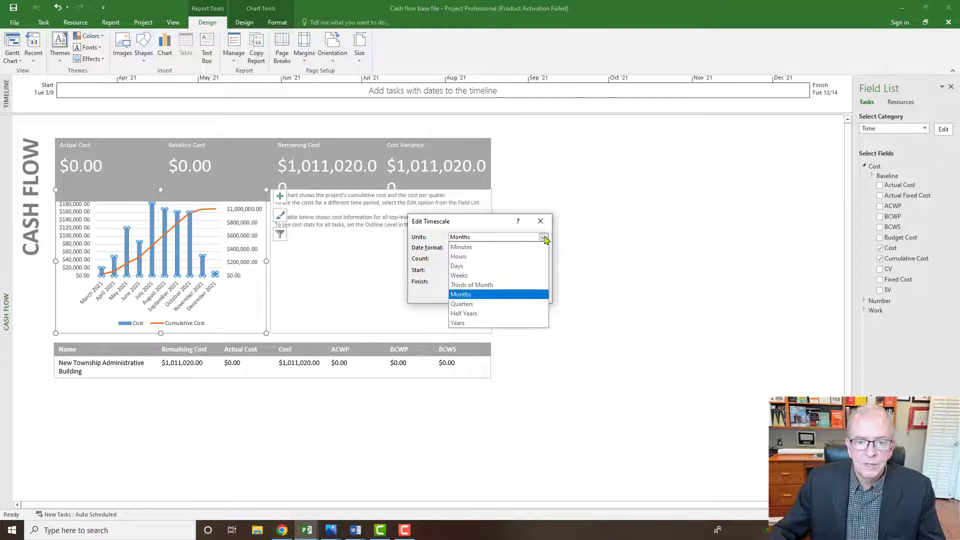
left_click(530, 274)
left_click(488, 294)
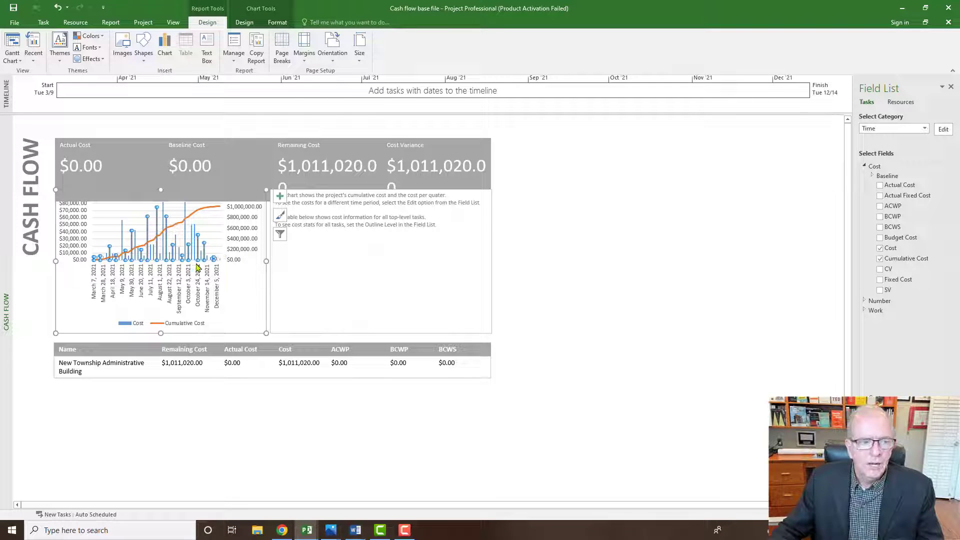
Return the cash flow chart's timescale units to Months
left_click(218, 269)
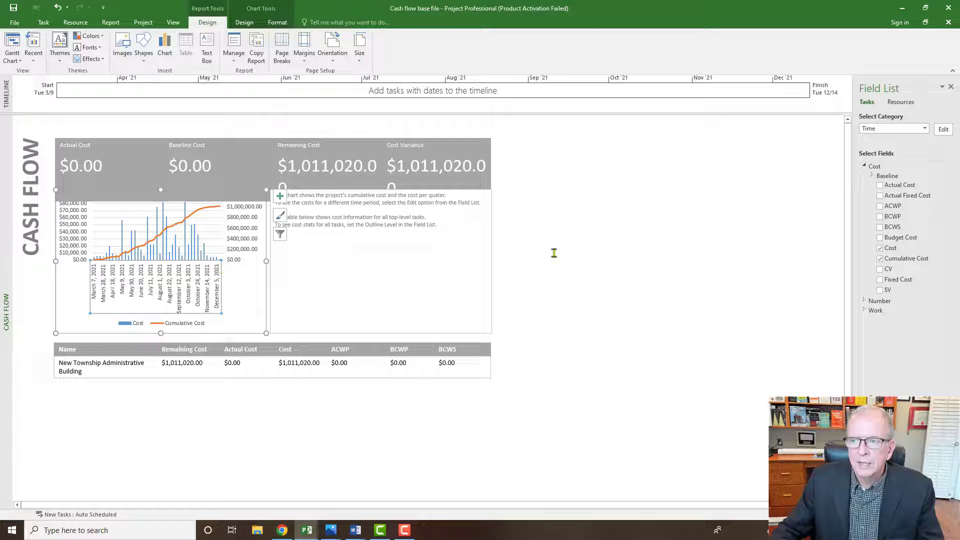
left_click(942, 129)
left_click(545, 237)
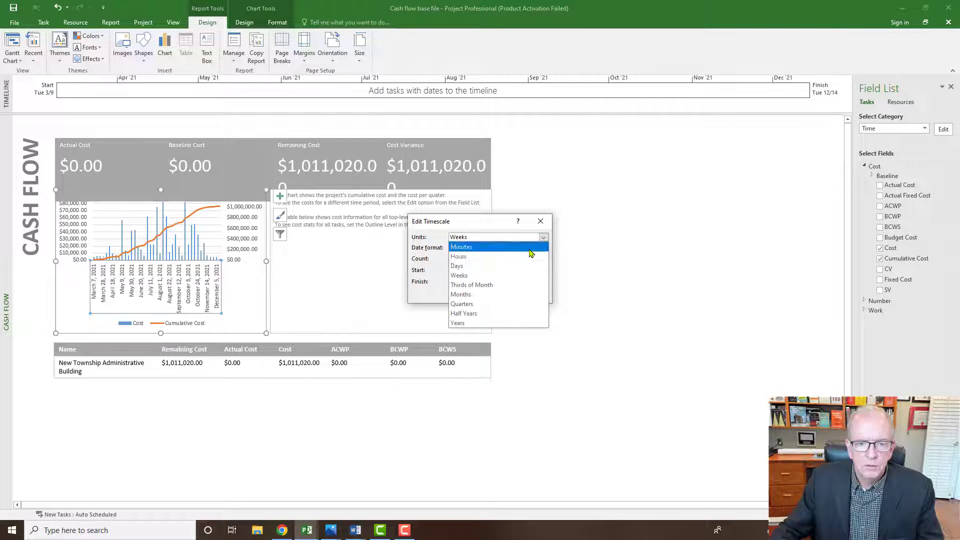
left_click(520, 295)
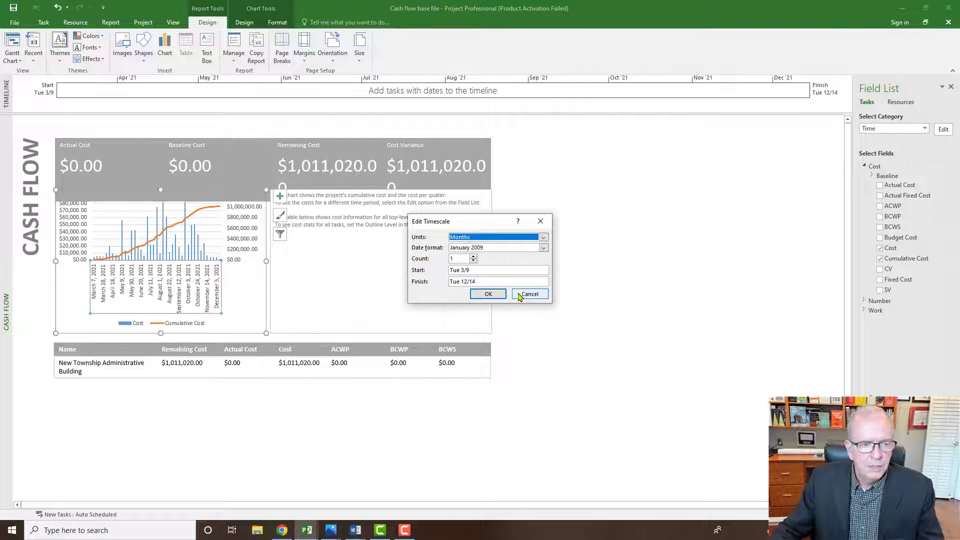
left_click(487, 294)
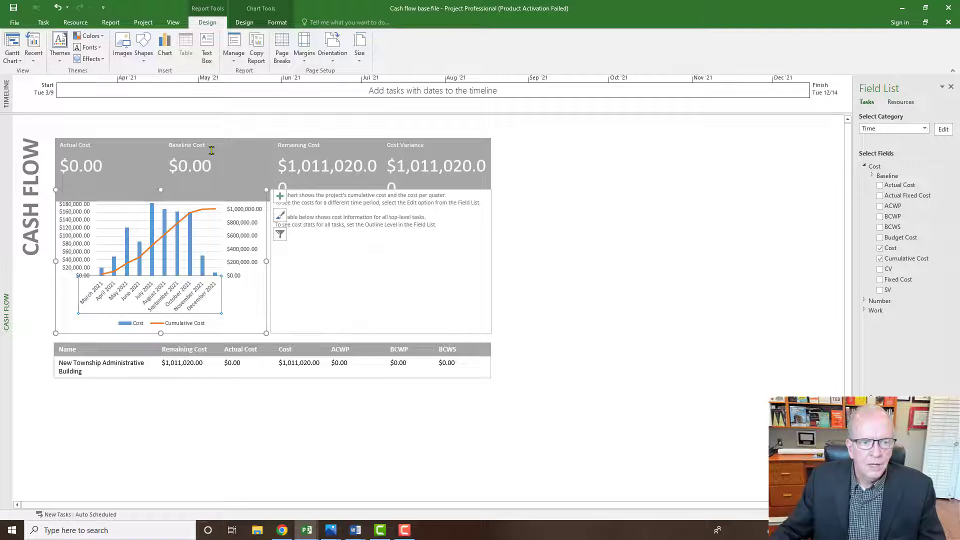
Generate the Cash Flow Report visual report in Excel with the usage data level set to Months
left_click(111, 23)
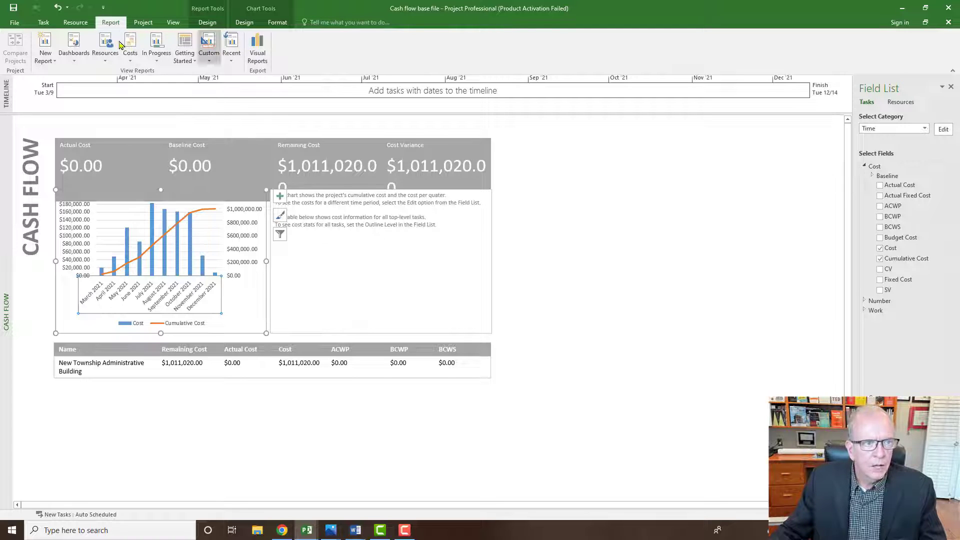
left_click(257, 48)
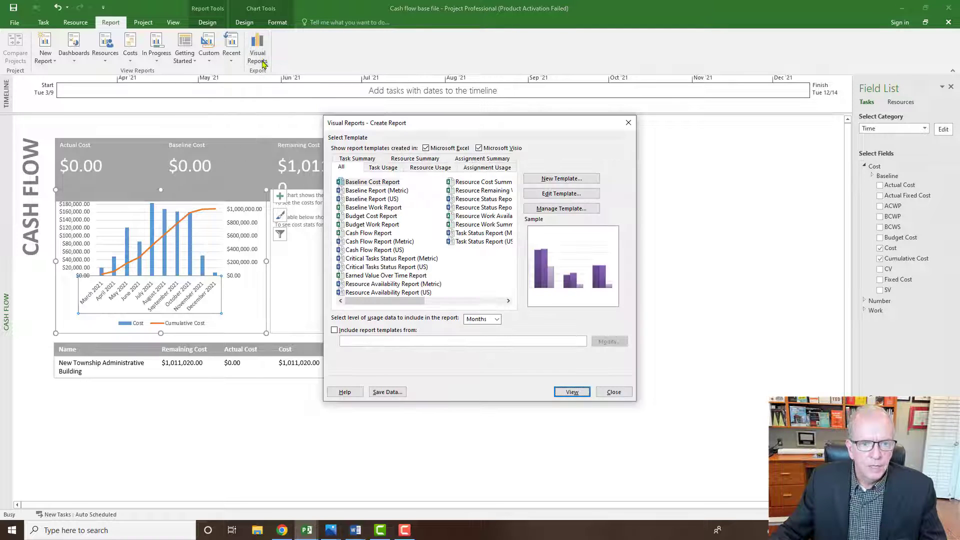
left_click(497, 320)
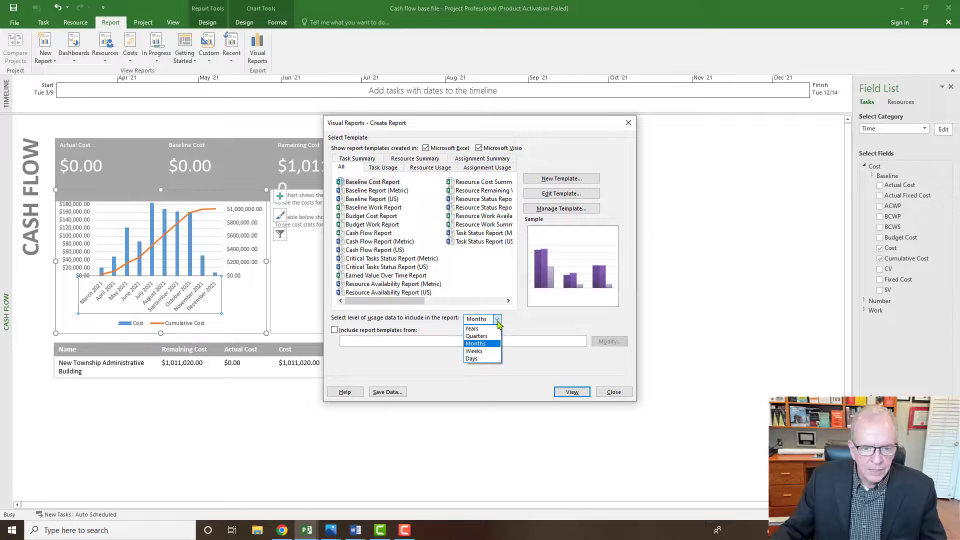
left_click(492, 351)
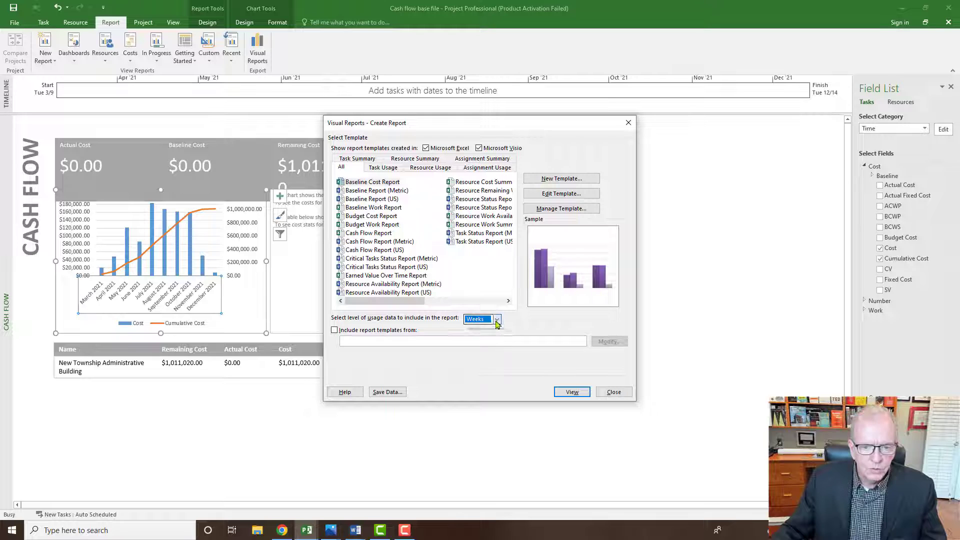
left_click(497, 320)
left_click(495, 342)
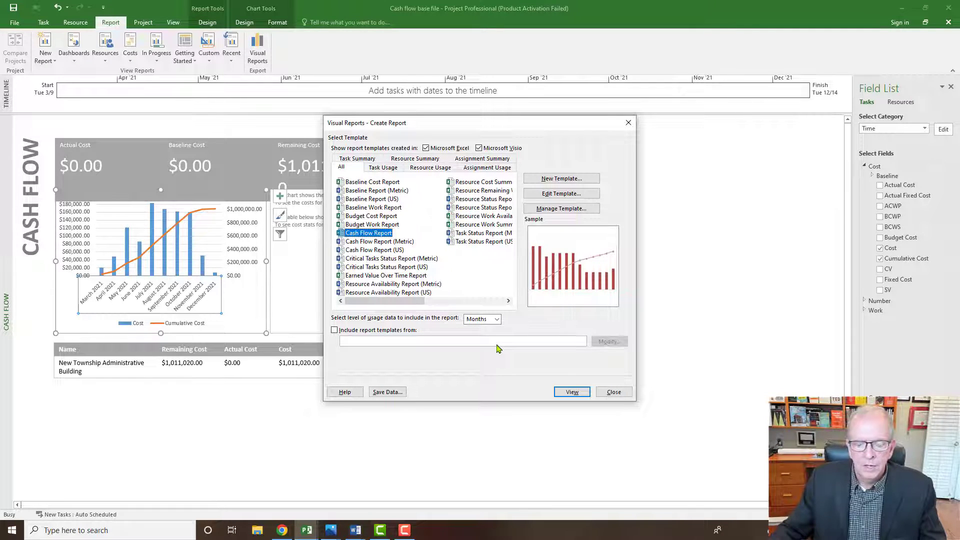
left_click(572, 392)
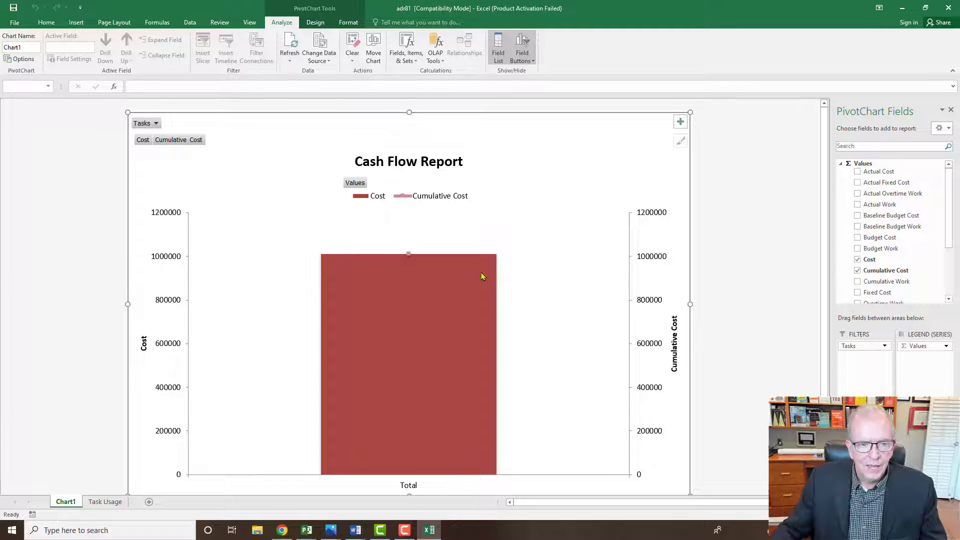
Show the Task Usage sheet and remove the Cumulative Cost field from its PivotTable, keeping Cost
mouse_move(345, 350)
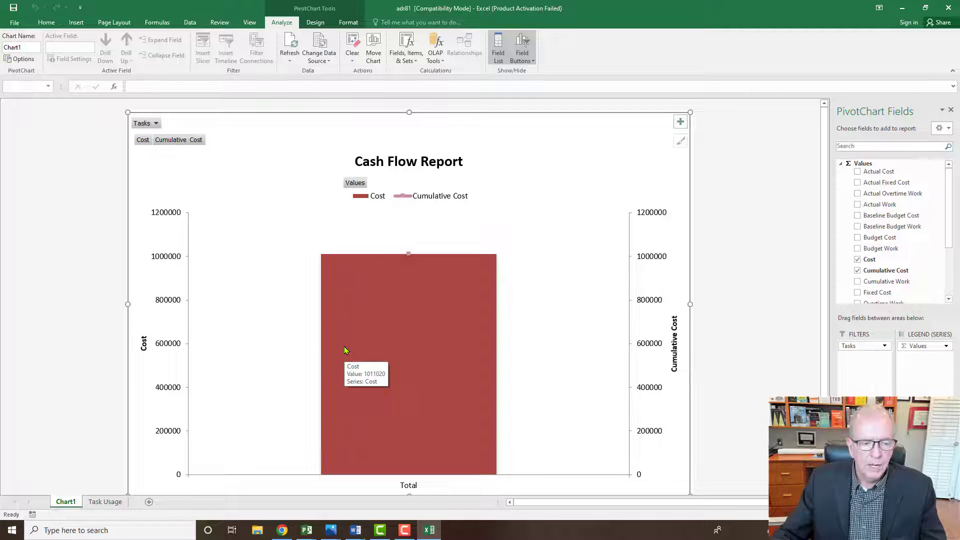
left_click(106, 501)
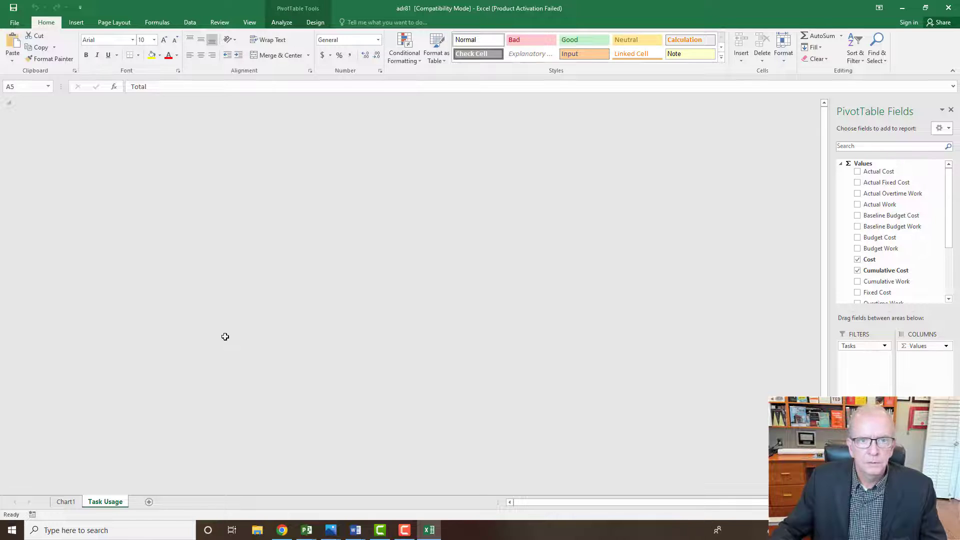
scroll(226, 337, "up", 1)
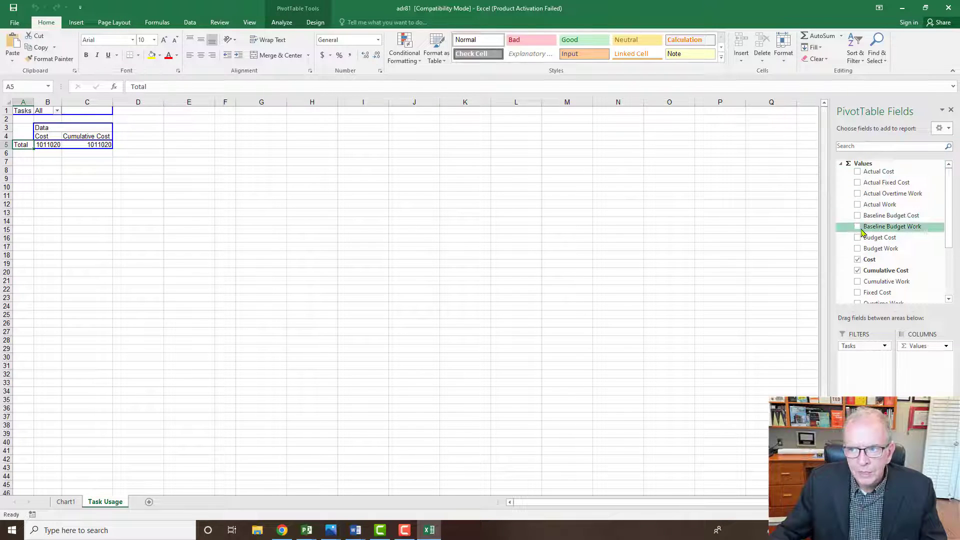
left_click(858, 272)
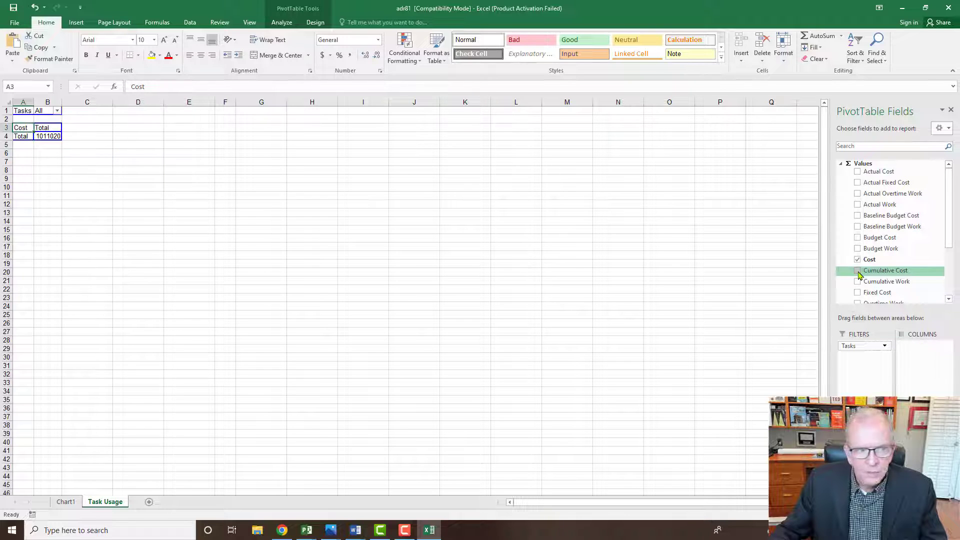
left_click(857, 272)
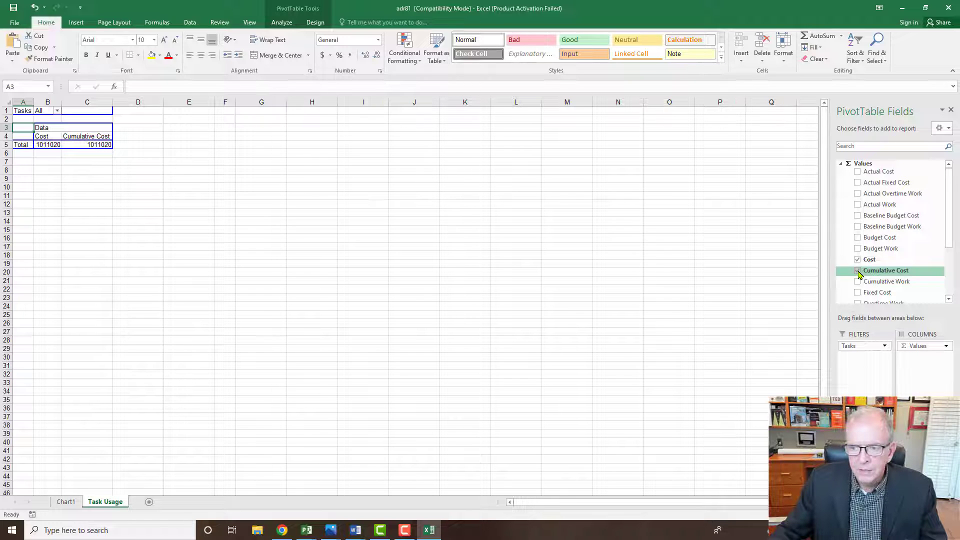
left_click(858, 272)
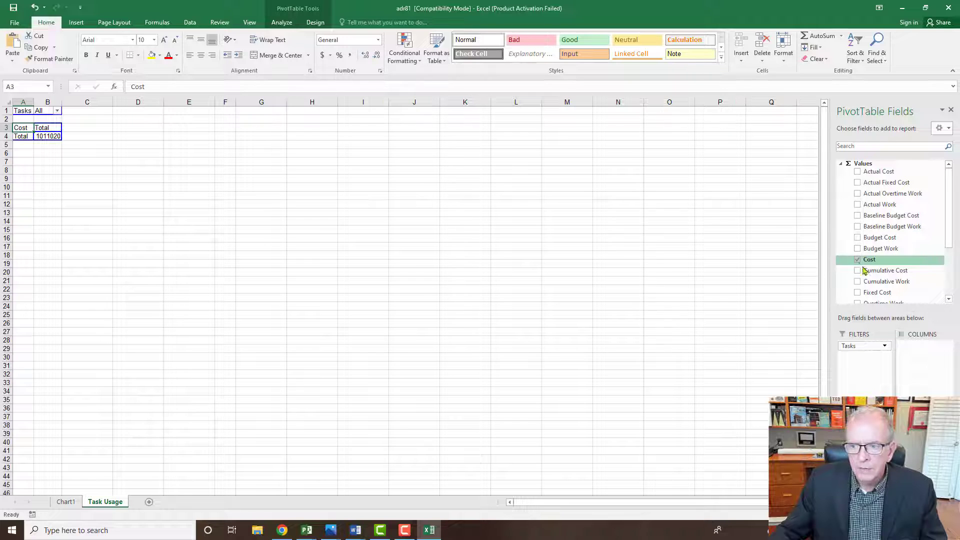
Add the Monthly Calendar field to the PivotTable's columns and move the Tasks field from the filters to the rows
scroll(870, 272, "down", 1)
left_click_drag(949, 223, 948, 271)
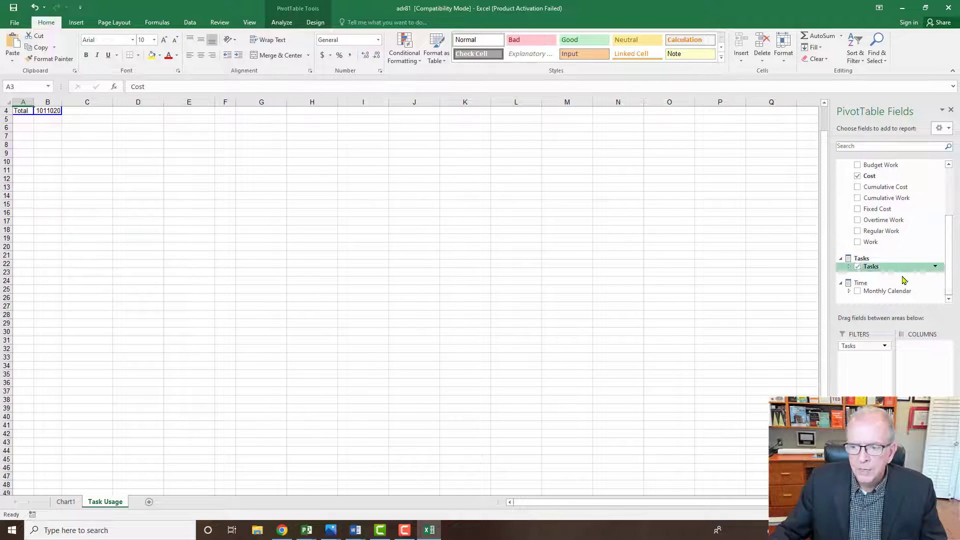
left_click(857, 292)
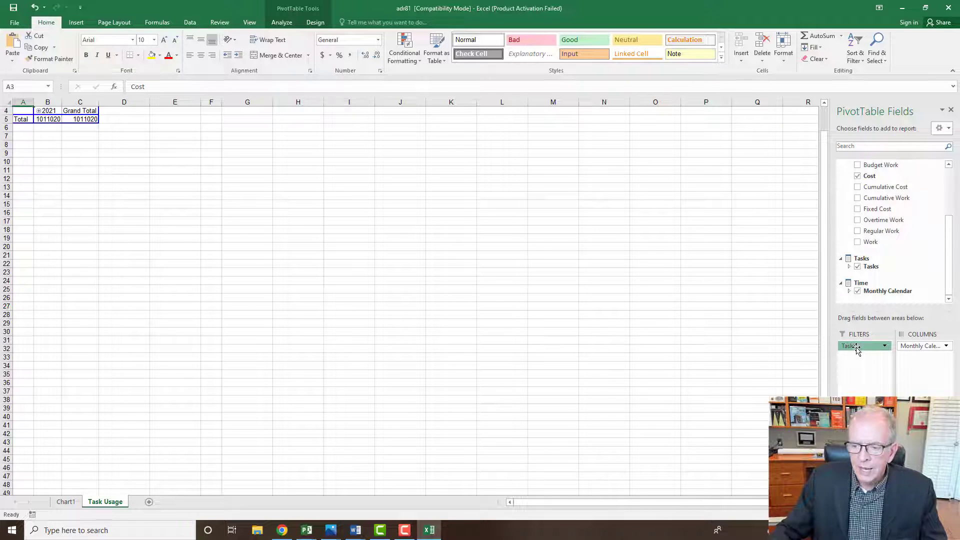
left_click_drag(855, 347, 860, 420)
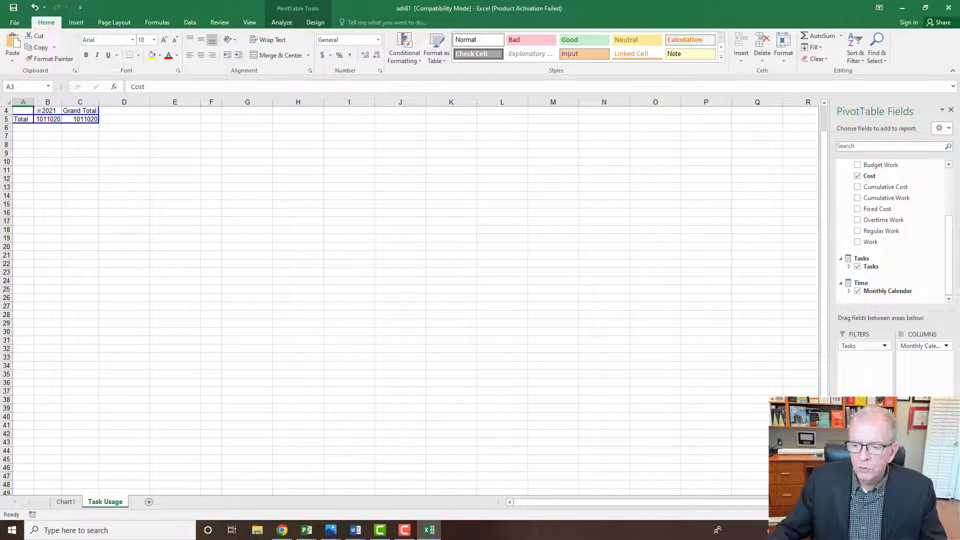
left_click_drag(860, 360, 856, 426)
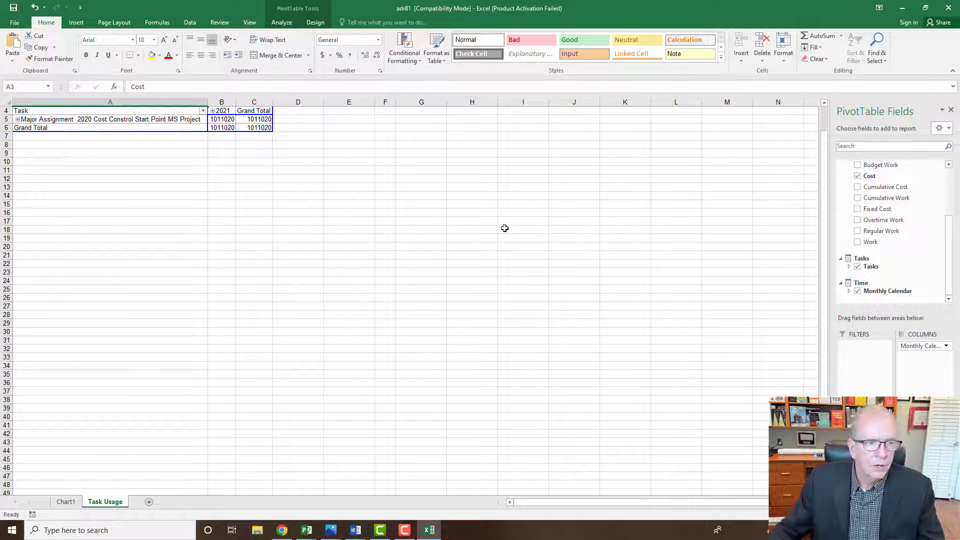
Expand the project row, New Township Administrative Building, and its Pre-Construction, Construction and Close Out phases in the PivotTable
left_click(18, 120)
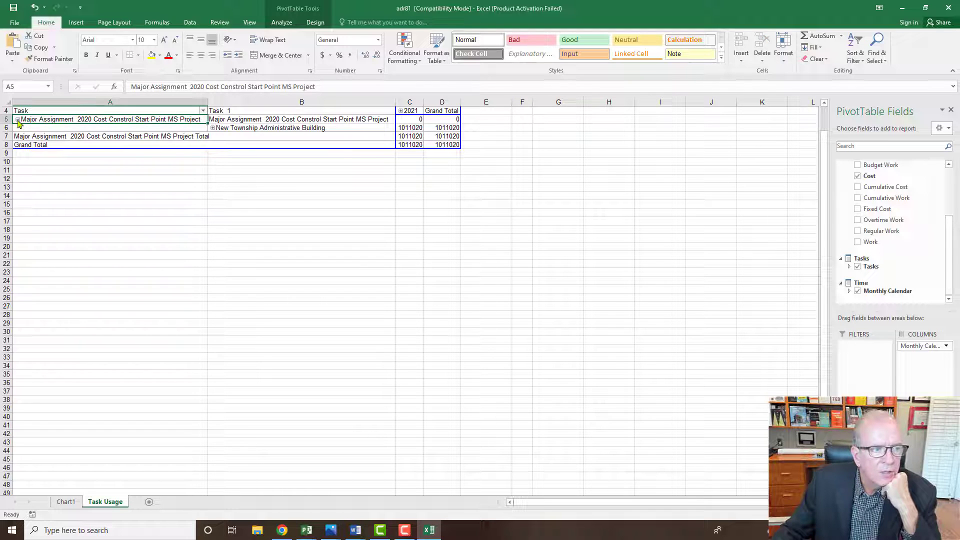
left_click(213, 128)
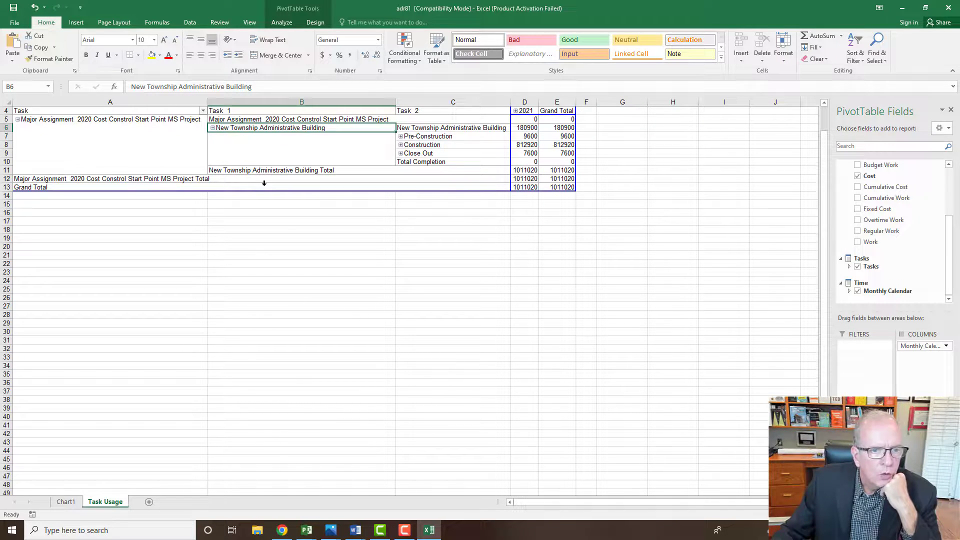
left_click(400, 137)
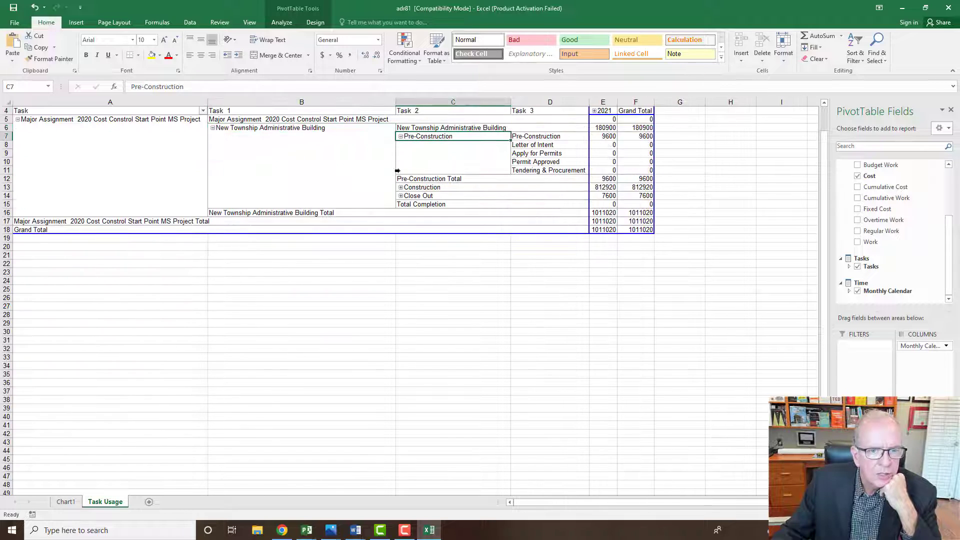
left_click(400, 188)
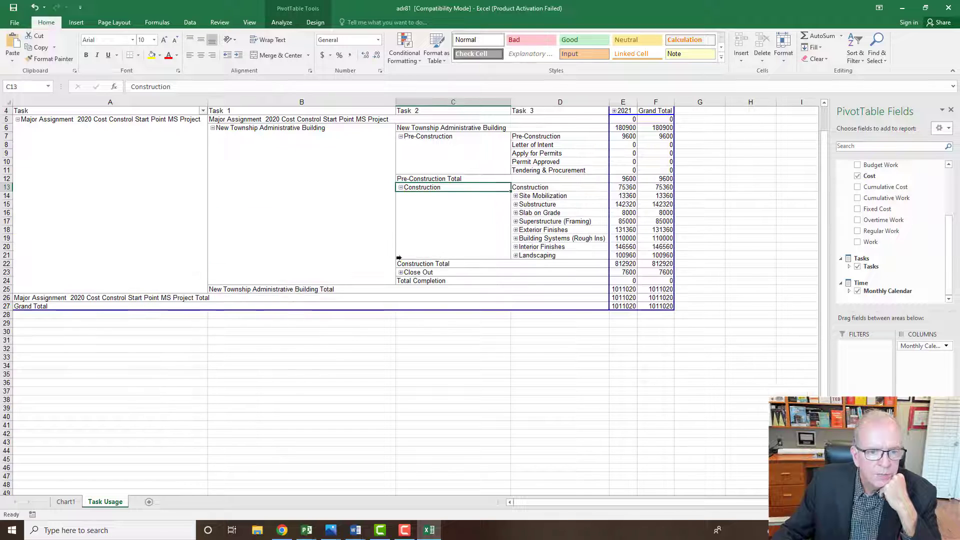
left_click(400, 273)
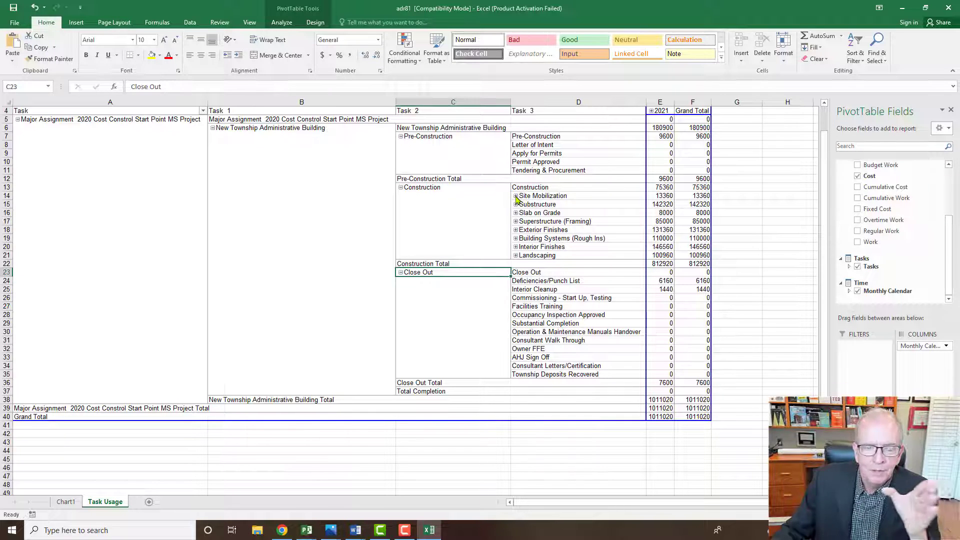
Expand the Site Mobilization, Substructure, Slab on Grade, Superstructure (Framing) and Exterior Finishes groups under Construction in the PivotTable
left_click(516, 196)
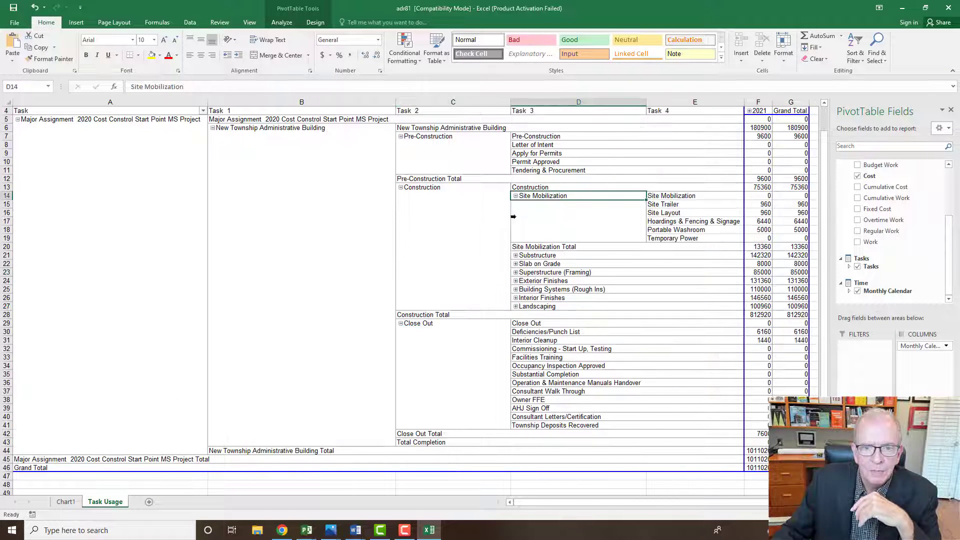
left_click(516, 256)
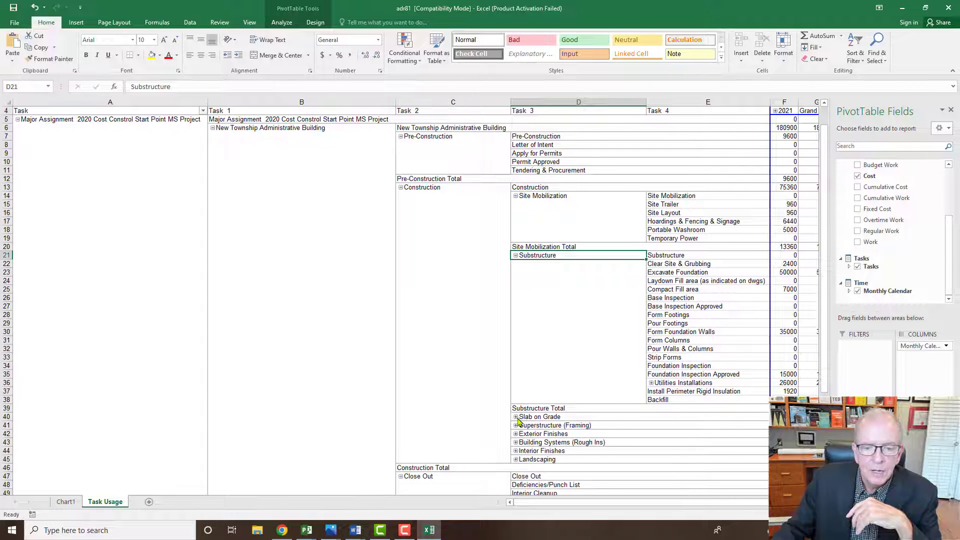
scroll(518, 421, "down", 2)
left_click(516, 366)
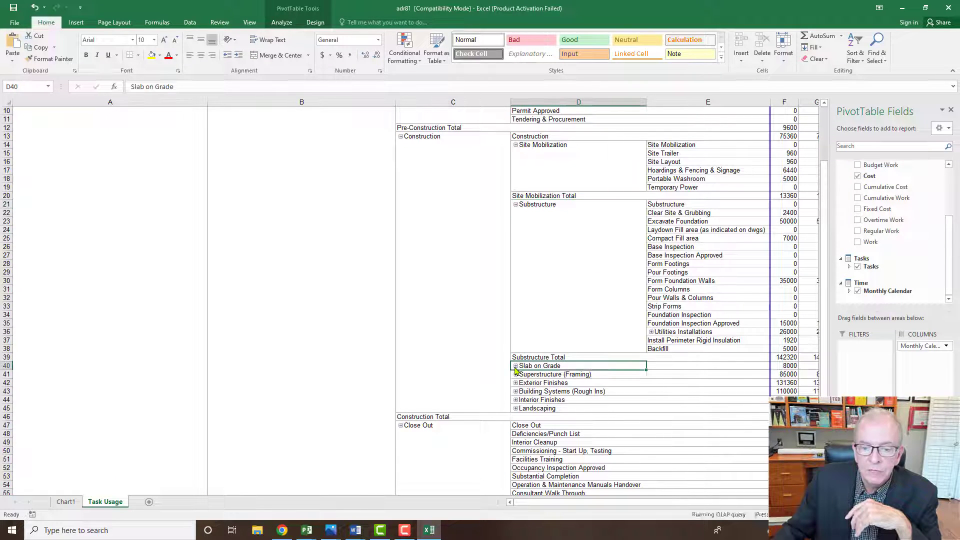
scroll(514, 367, "down", 2)
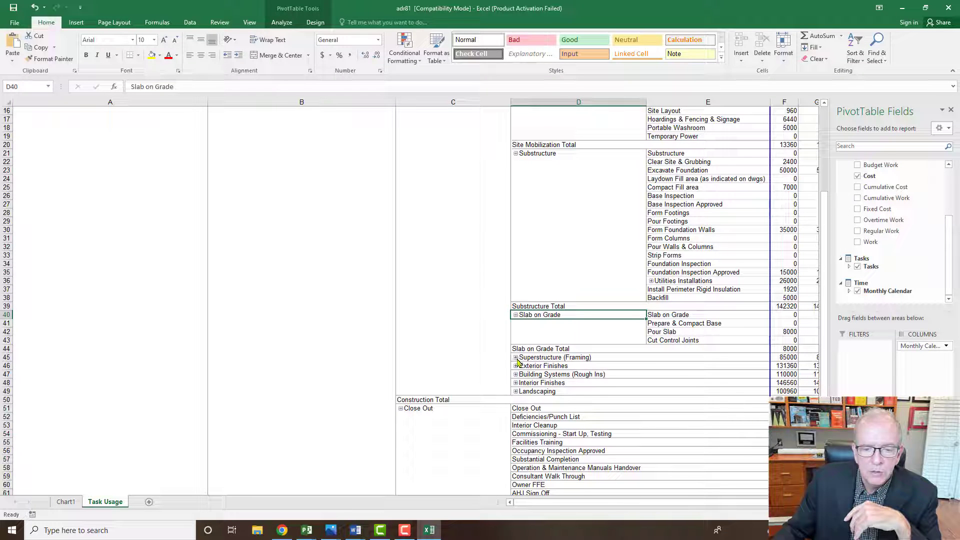
left_click(515, 357)
left_click(516, 400)
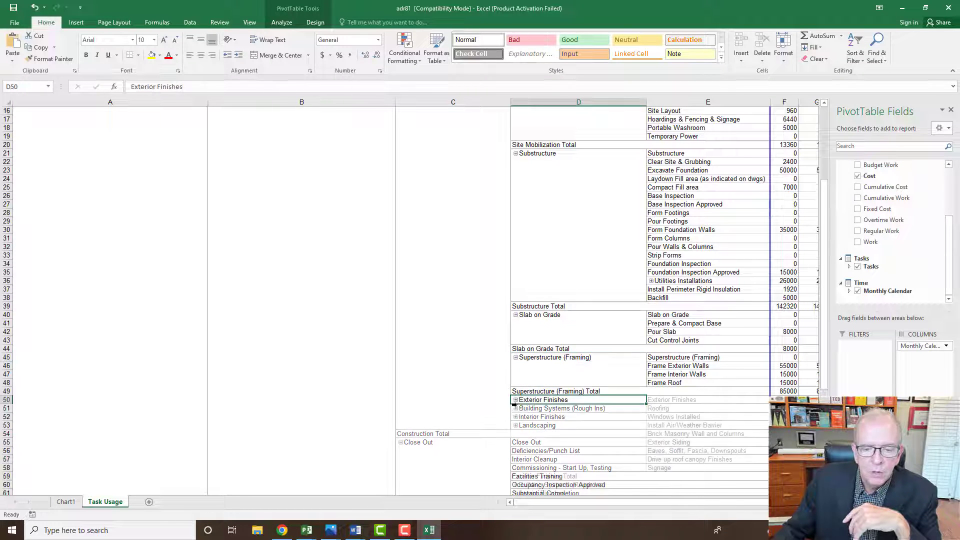
Expand the Building Systems (Rough Ins), Interior Finishes and Landscaping groups under Construction
scroll(515, 380, "down", 5)
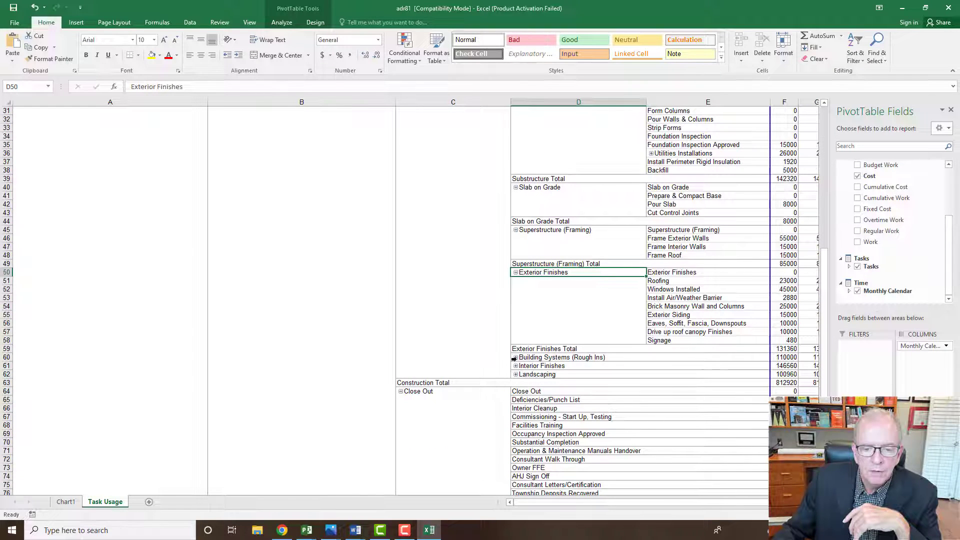
left_click(516, 358)
scroll(521, 395, "down", 2)
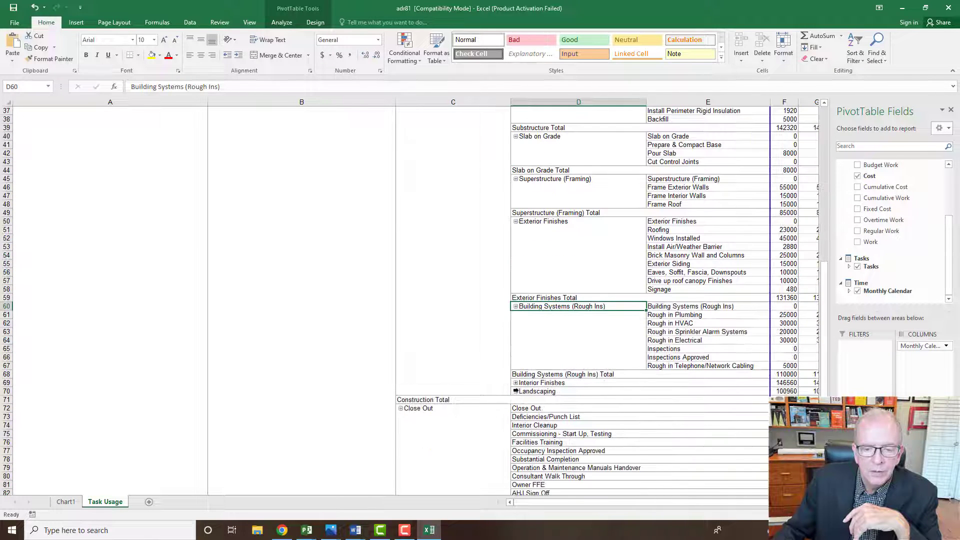
left_click(516, 382)
scroll(517, 413, "down", 4)
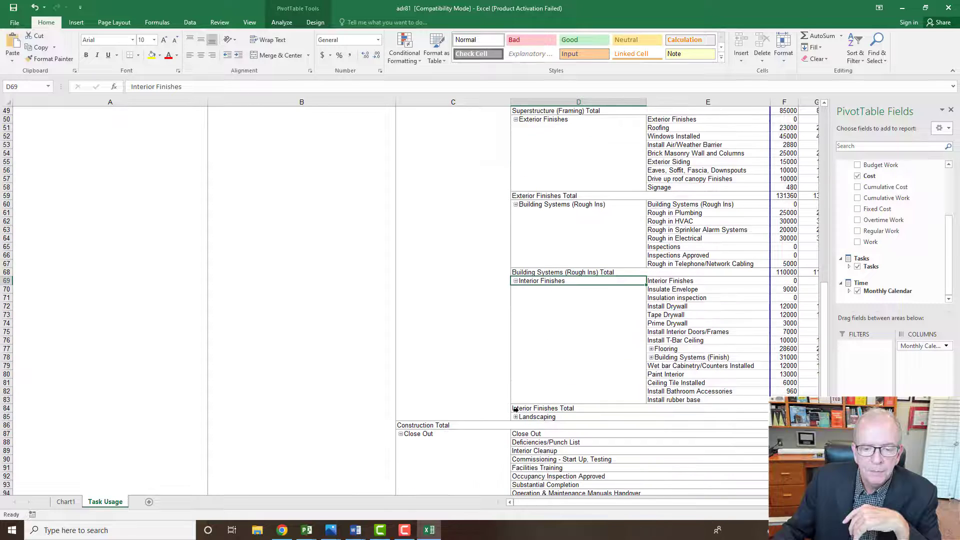
left_click(515, 417)
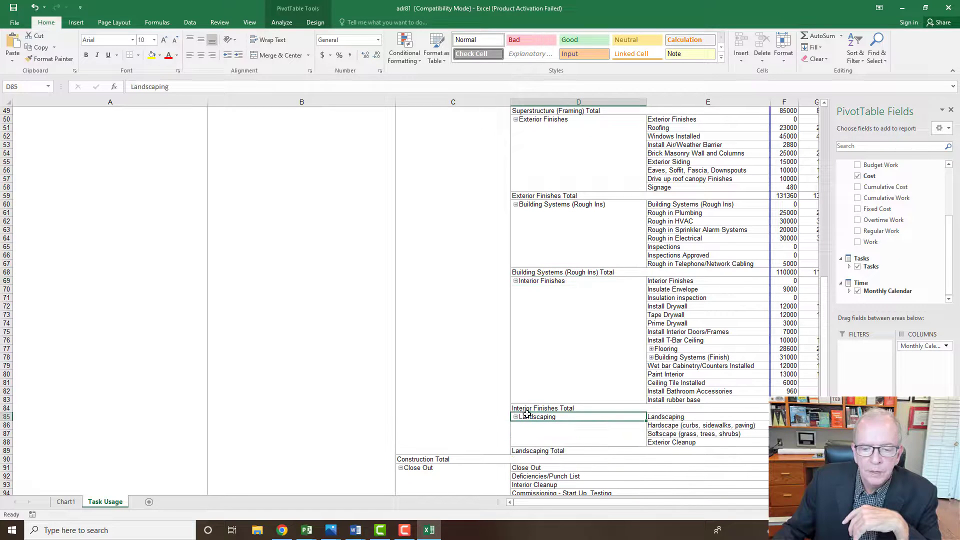
Expand the 2021 column of the PivotTable to break the task costs down by month
scroll(526, 372, "up", 1)
scroll(527, 359, "up", 16)
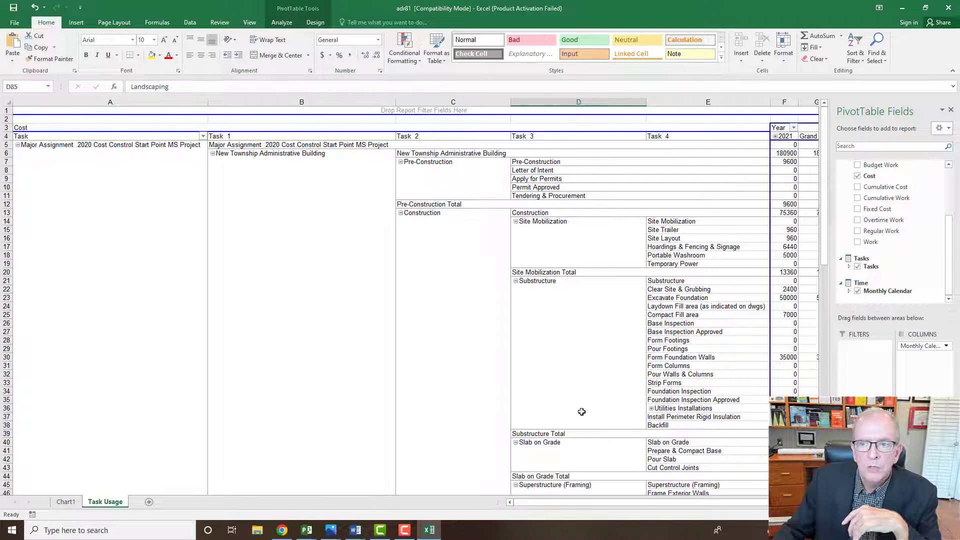
left_click_drag(555, 506, 615, 504)
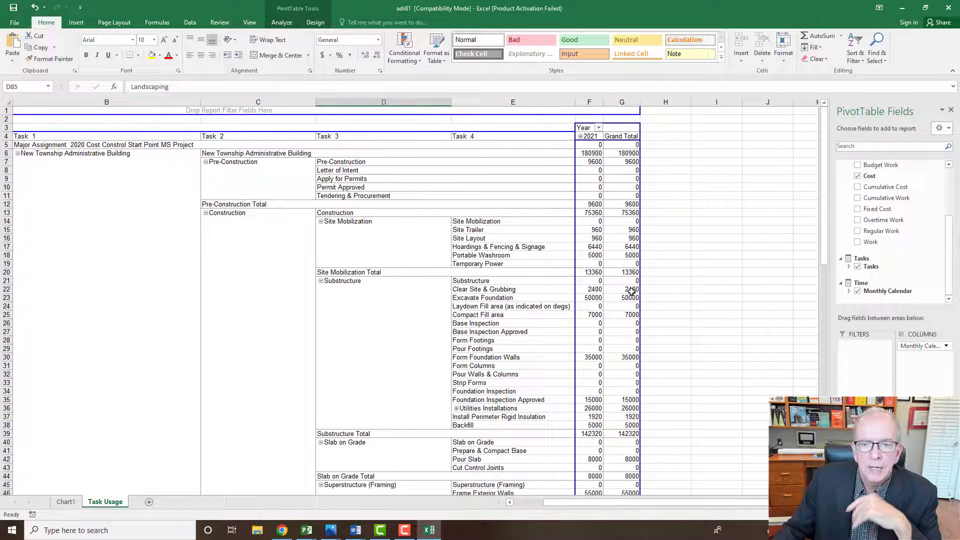
left_click(580, 137)
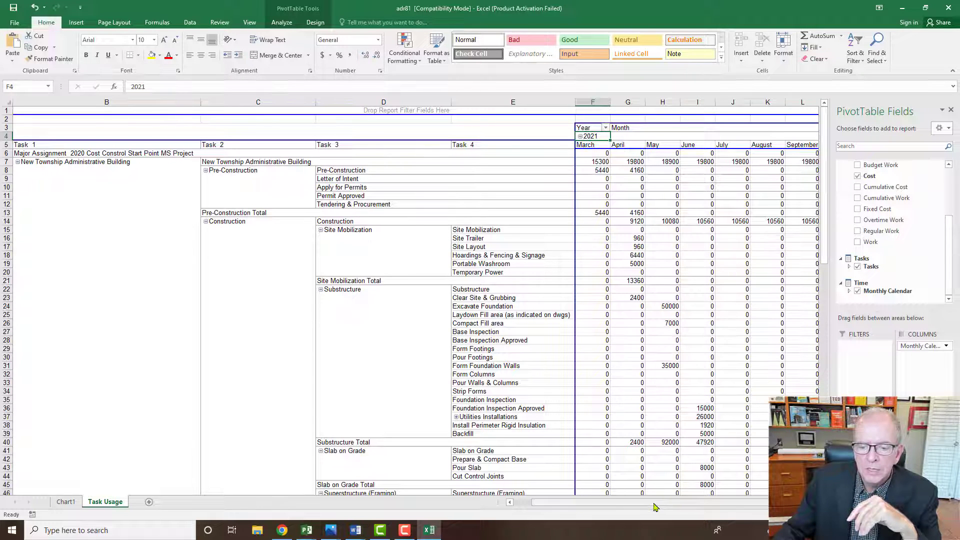
Examine the monthly costs of the individual tasks from March to December, including the project total in the Grand Total column
left_click_drag(656, 504, 675, 508)
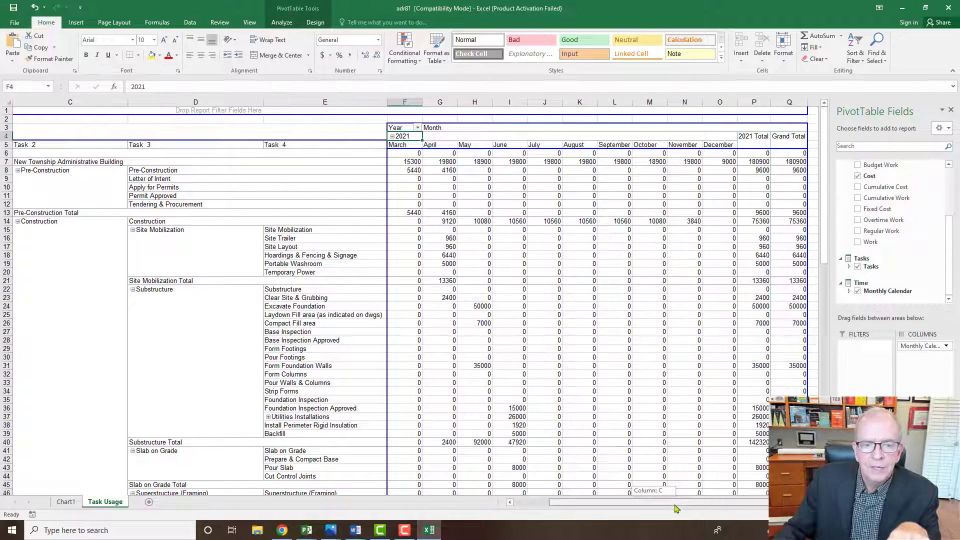
left_click_drag(676, 508, 676, 508)
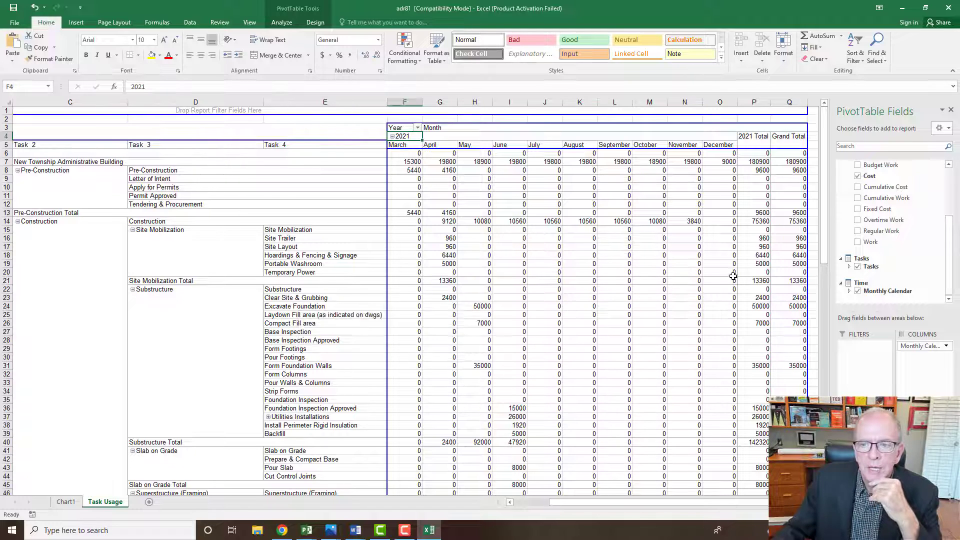
scroll(747, 323, "down", 20)
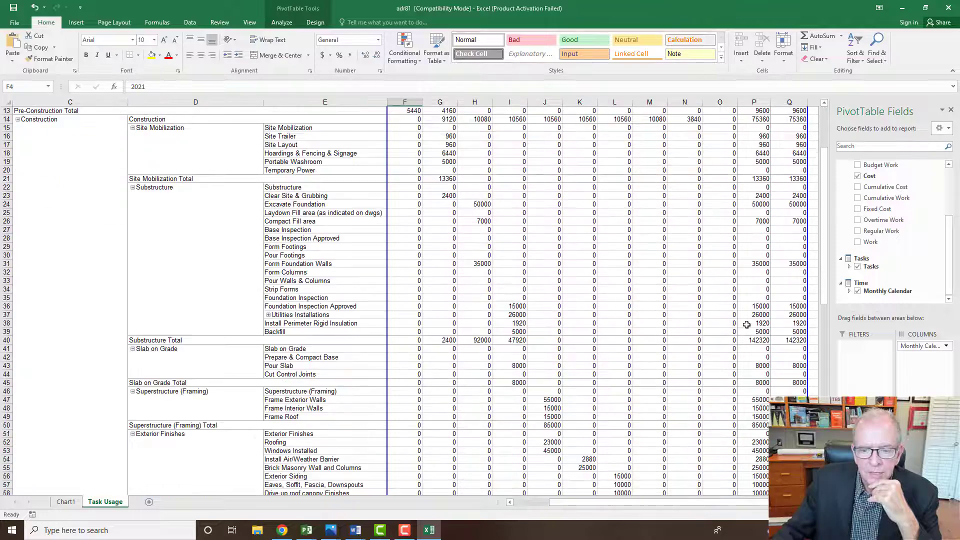
scroll(746, 325, "down", 4)
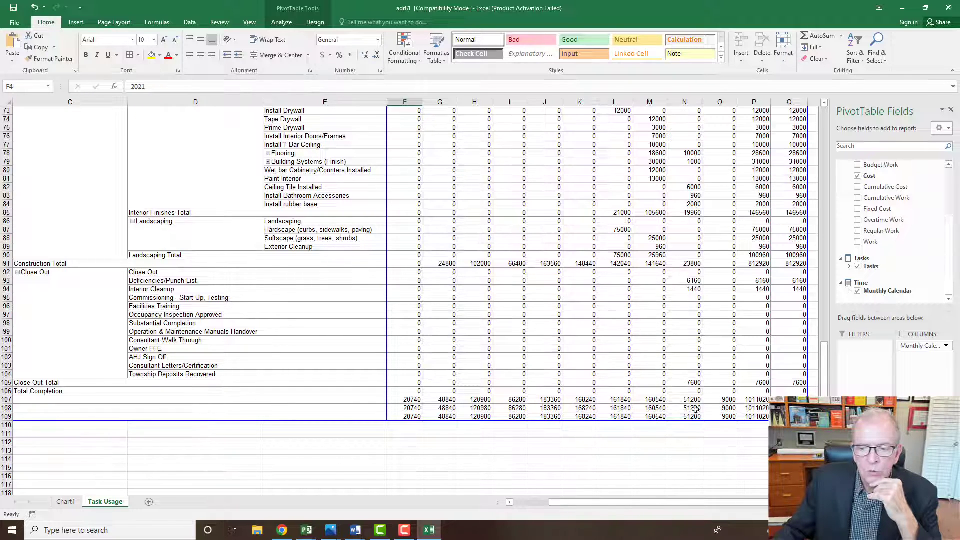
left_click(786, 400)
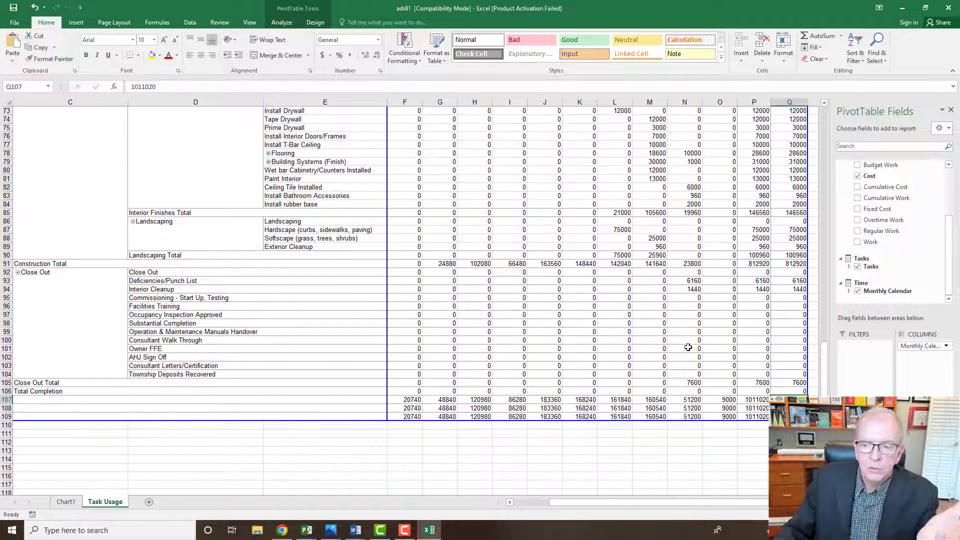
scroll(688, 347, "up", 1)
scroll(688, 347, "up", 10)
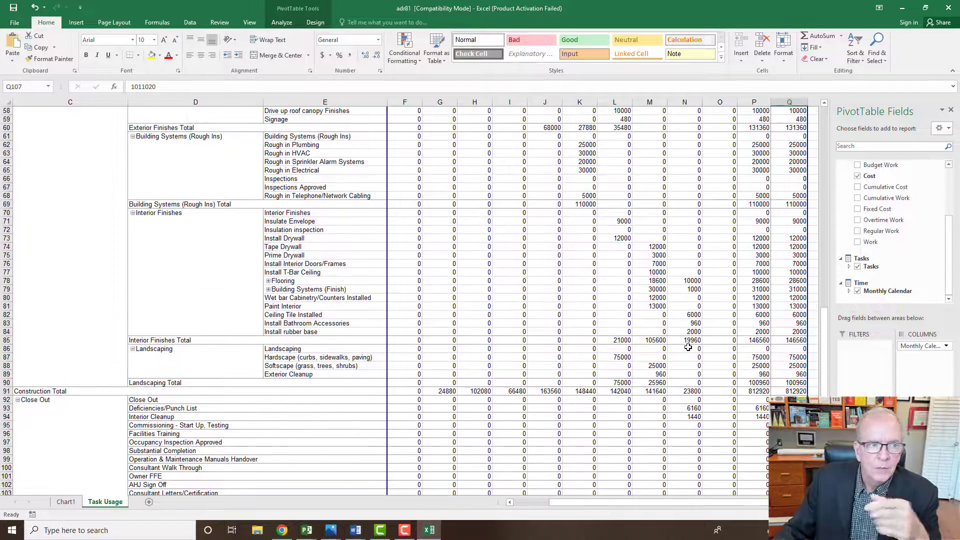
scroll(688, 347, "up", 9)
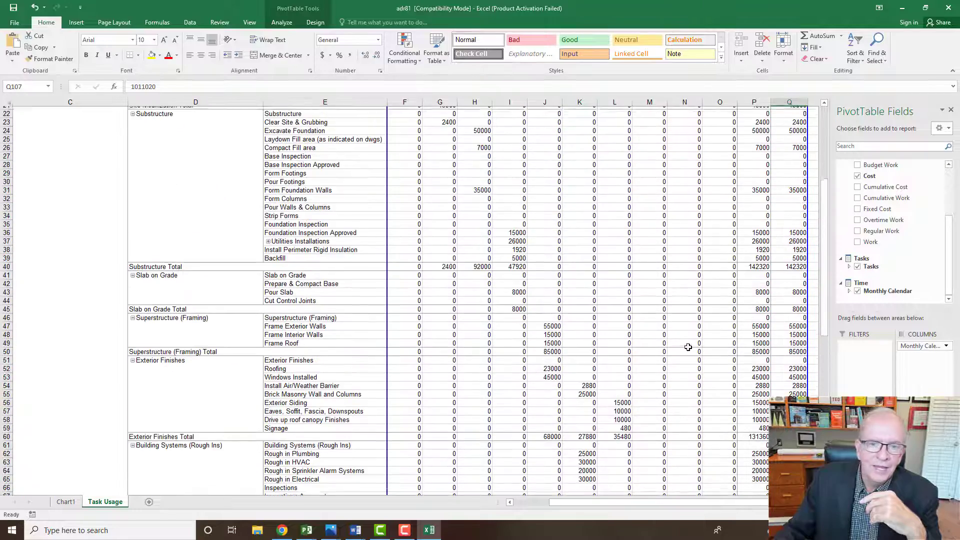
scroll(687, 347, "up", 4)
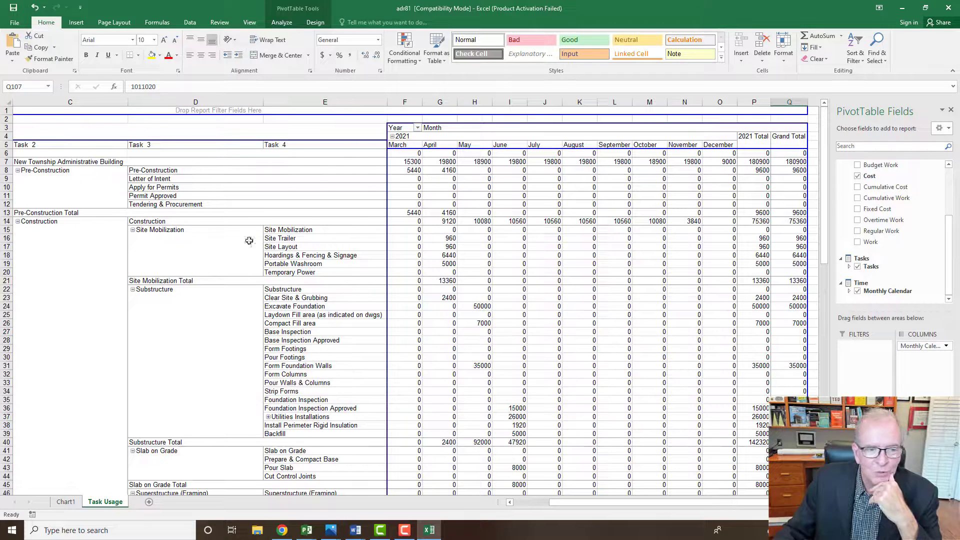
Collapse all the groups under Construction, from Site Mobilization through Landscaping, so only their summary rows remain
left_click(132, 230)
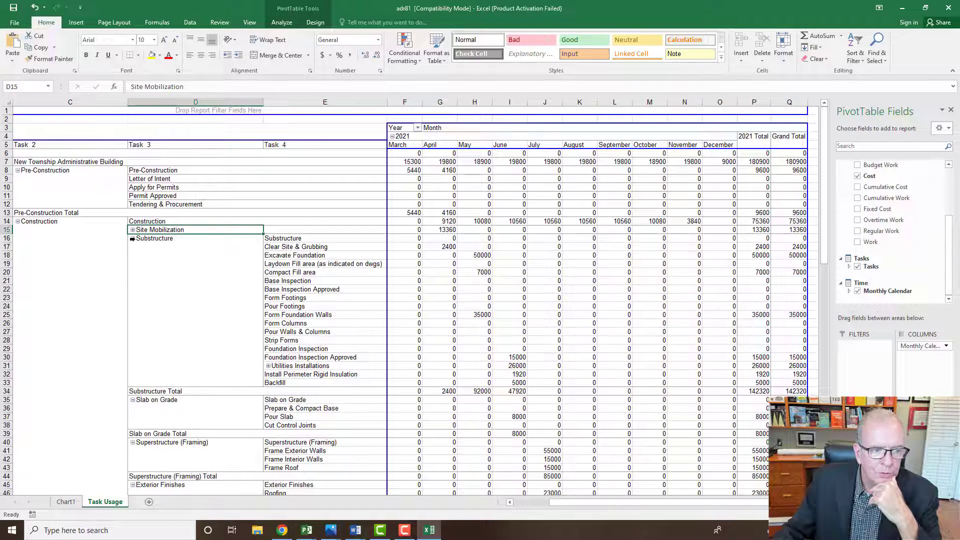
left_click(132, 239)
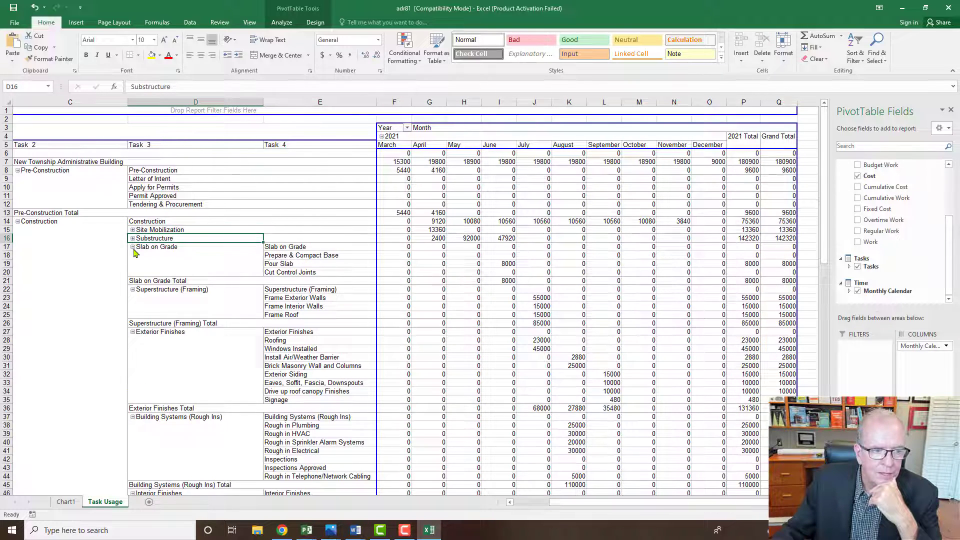
left_click(133, 247)
left_click(132, 255)
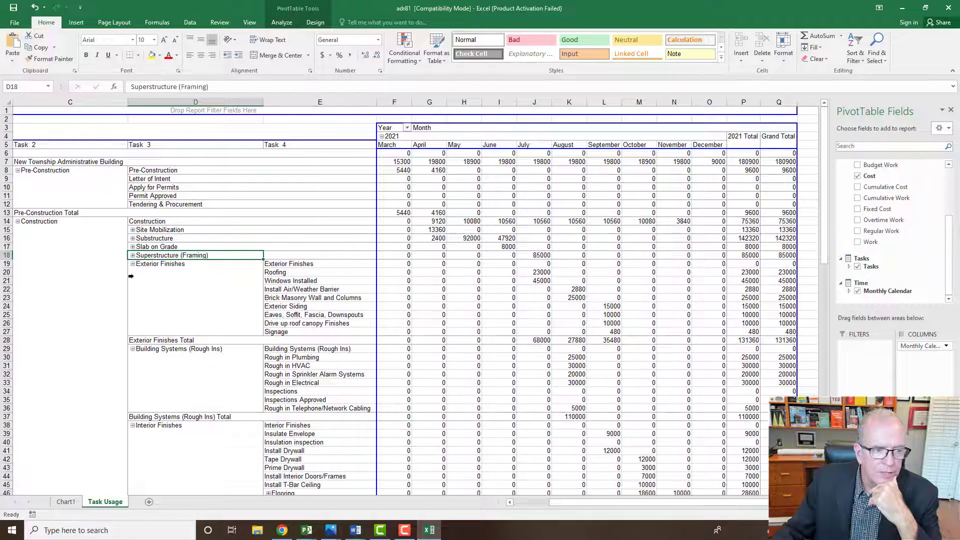
left_click(132, 264)
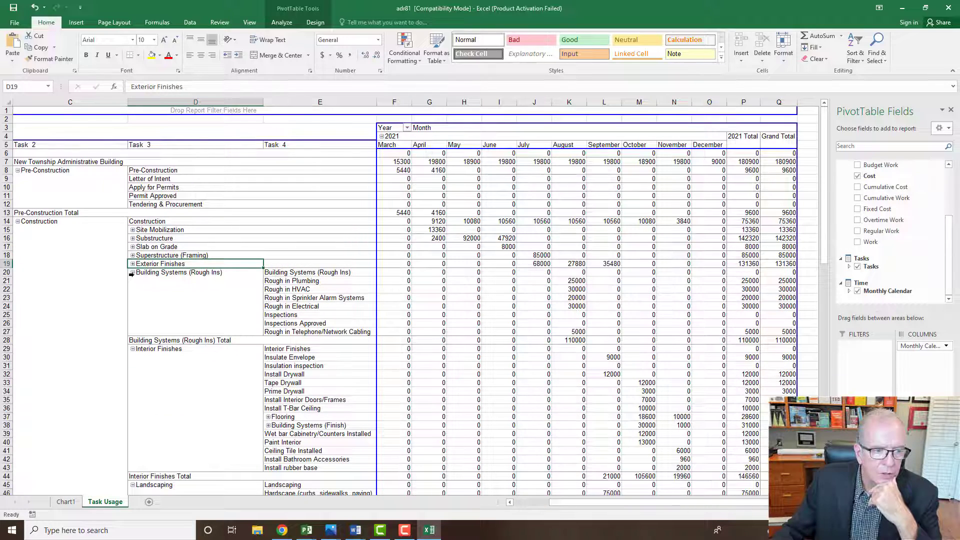
left_click(132, 273)
left_click(133, 281)
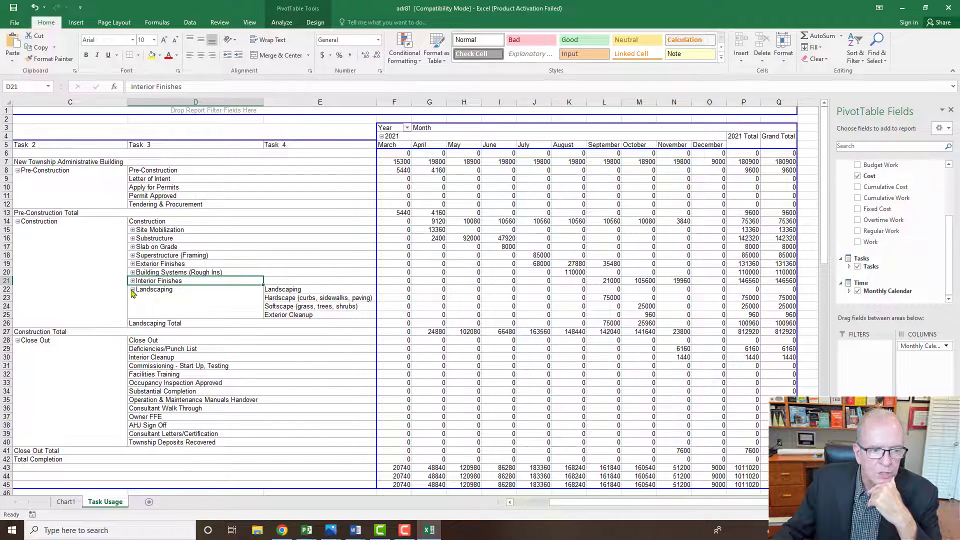
left_click(133, 293)
left_click(132, 289)
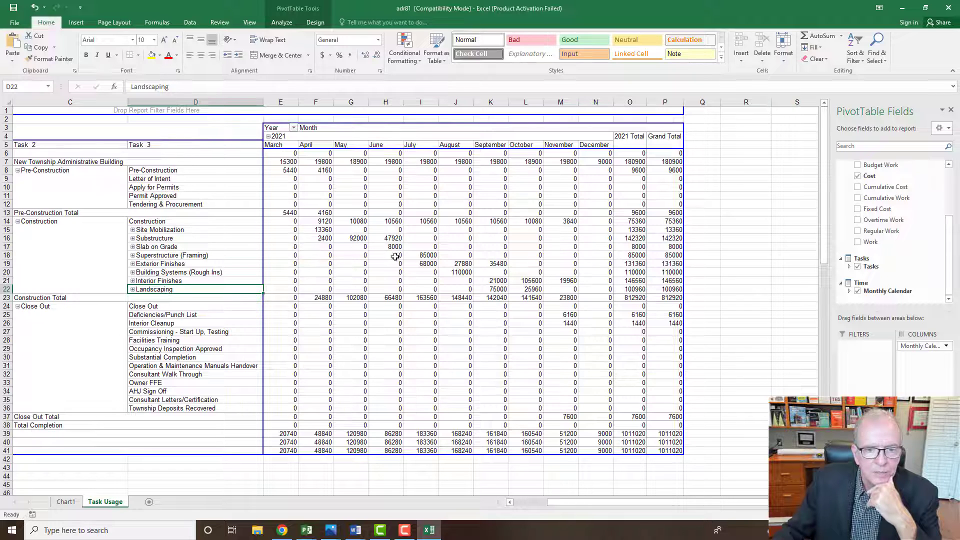
Examine the monthly costs of the summarized phases and the project's total in the Grand Total column
mouse_move(565, 297)
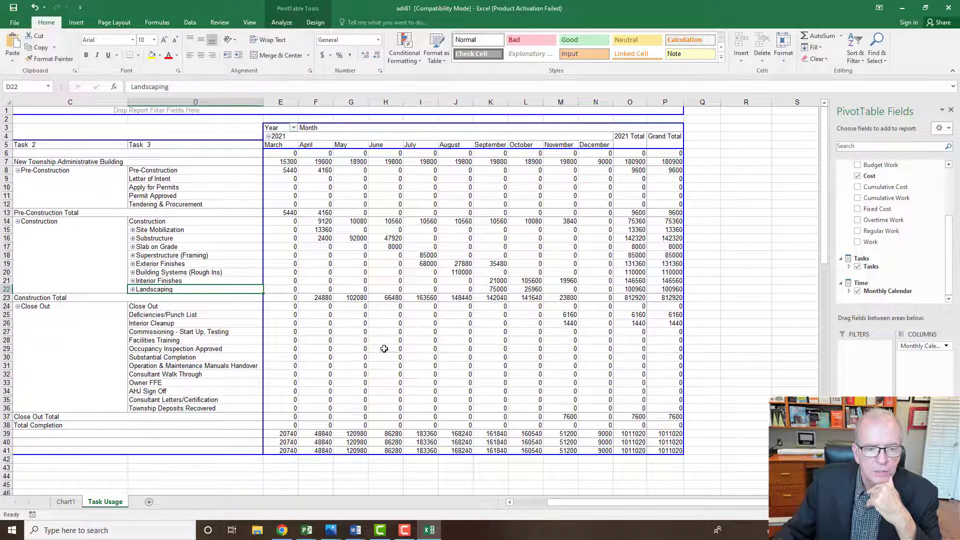
mouse_move(384, 348)
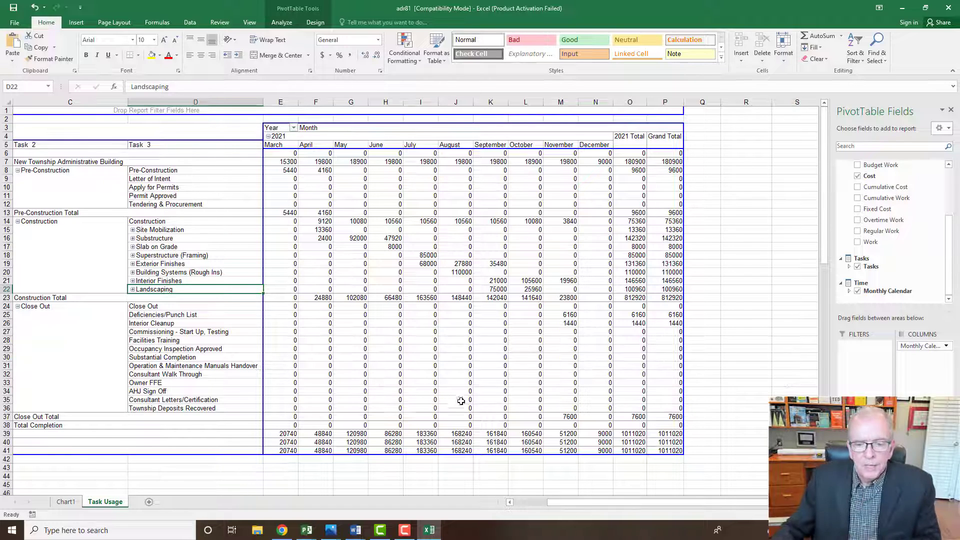
left_click(675, 433)
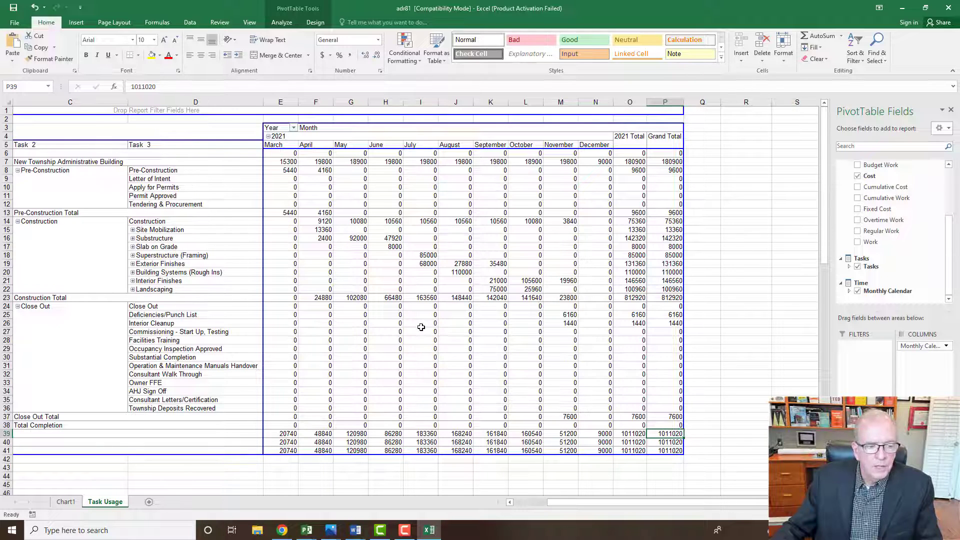
left_click(313, 427)
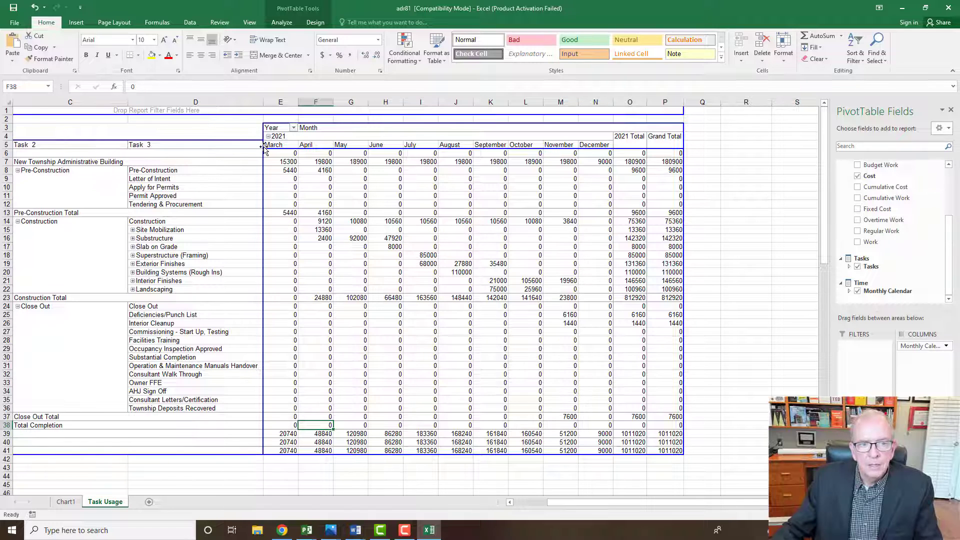
mouse_move(513, 159)
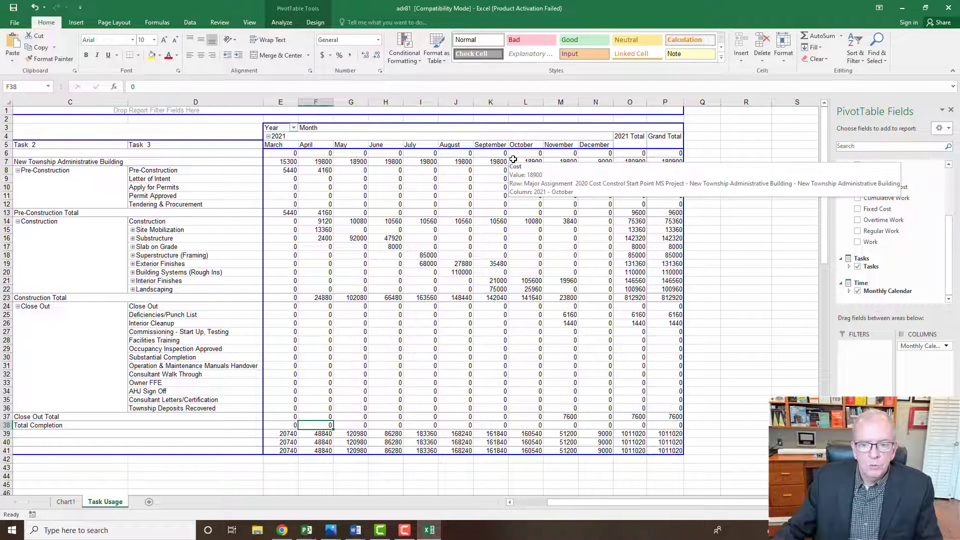
mouse_move(452, 242)
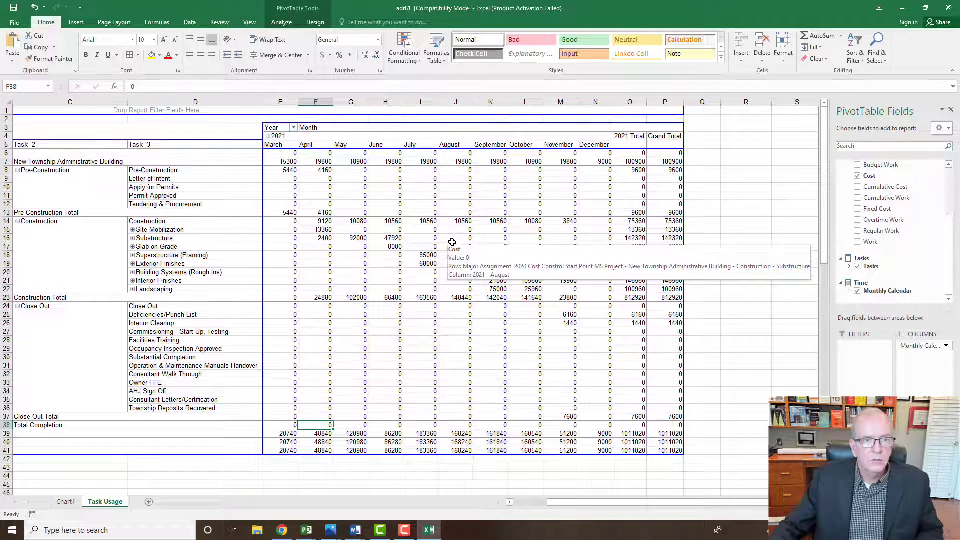
Switch to Microsoft Project, close the Visual Reports dialog and return to the Gantt Chart view
key("alt")
key("alt+Tab")
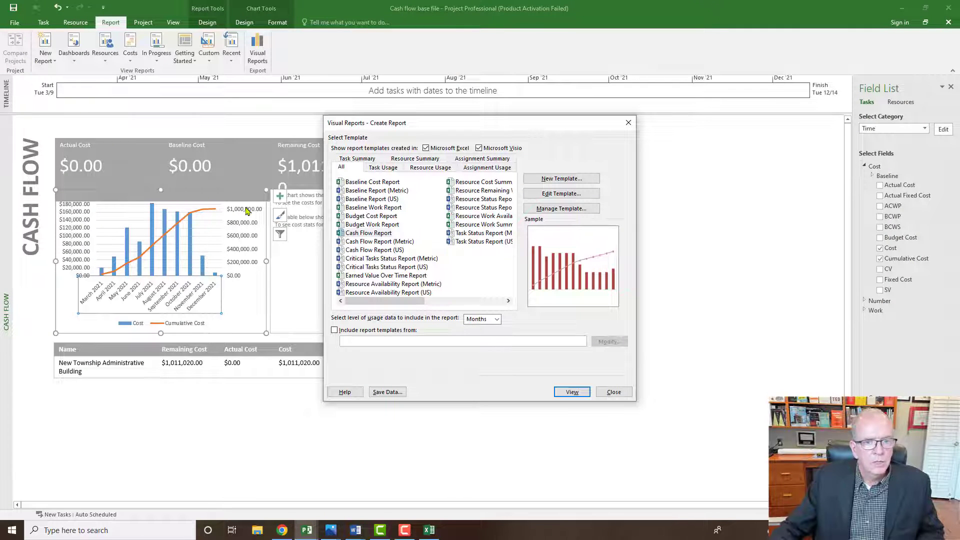
left_click(614, 393)
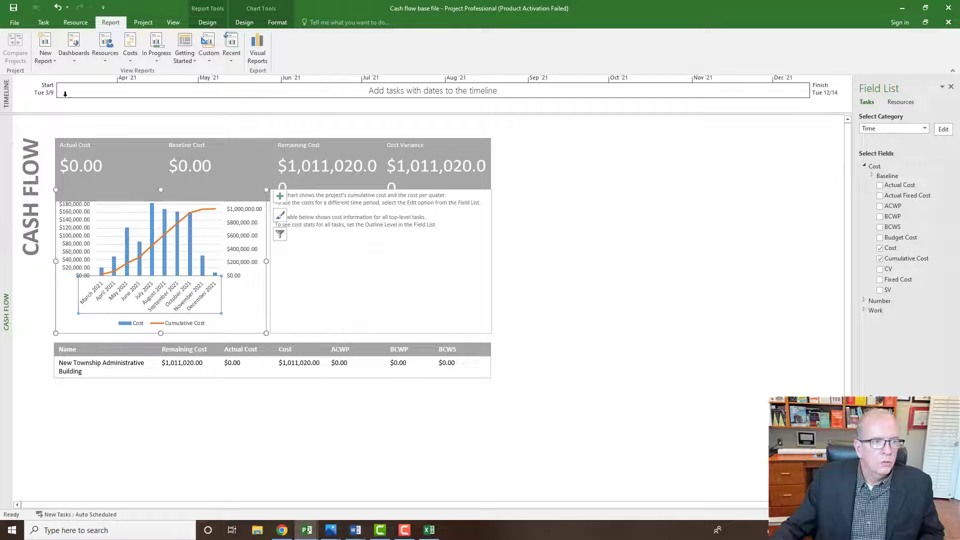
left_click(44, 22)
left_click(13, 48)
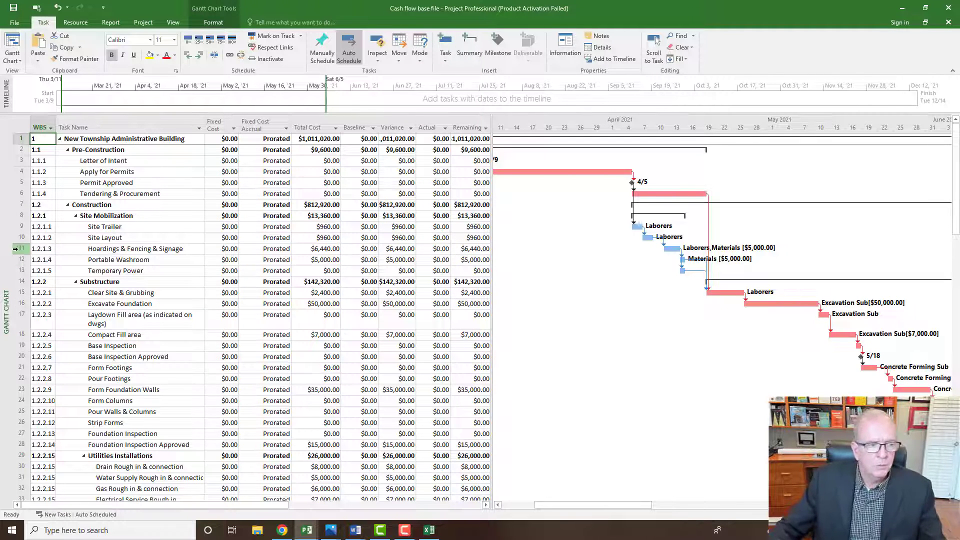
Switch to the Task Usage view and display Cost instead of Work in the timephased details
right_click(3, 254)
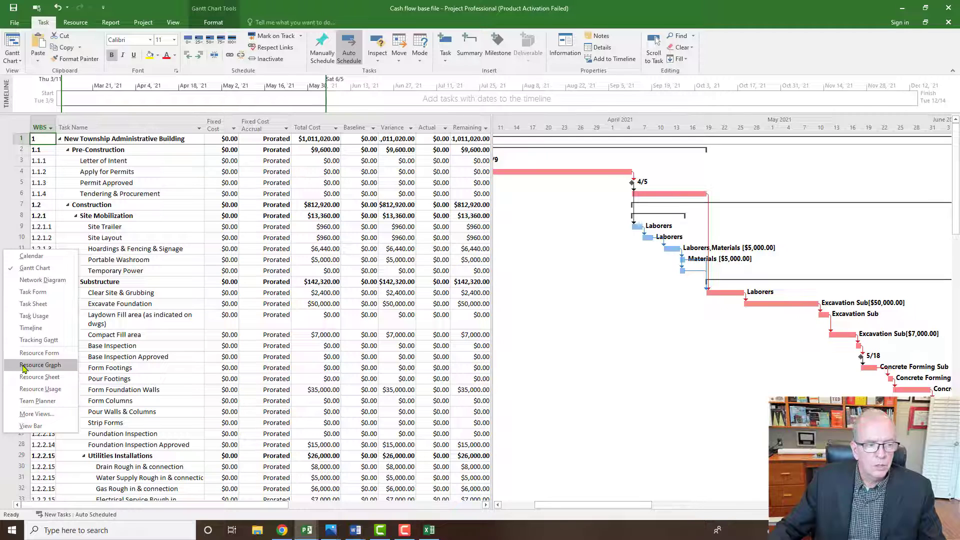
left_click(26, 318)
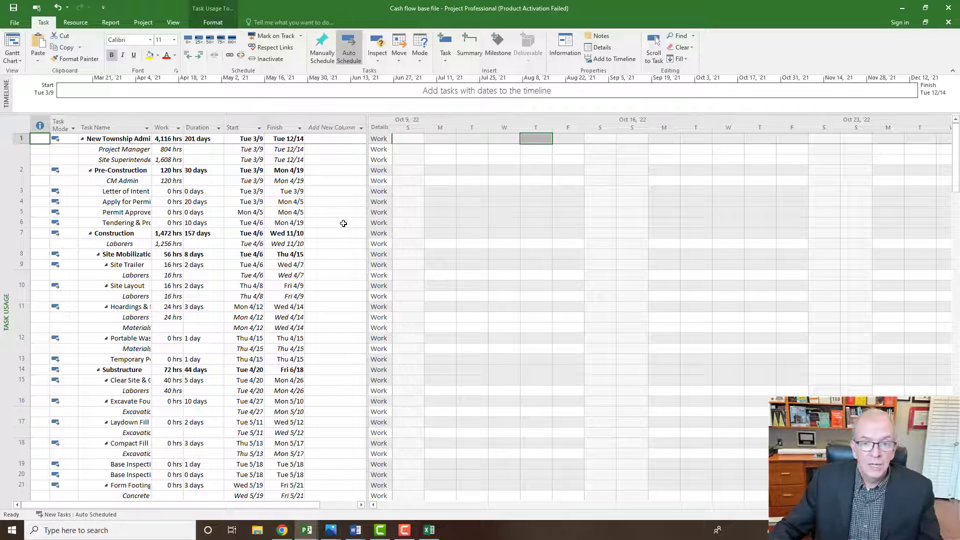
left_click(379, 213)
right_click(379, 213)
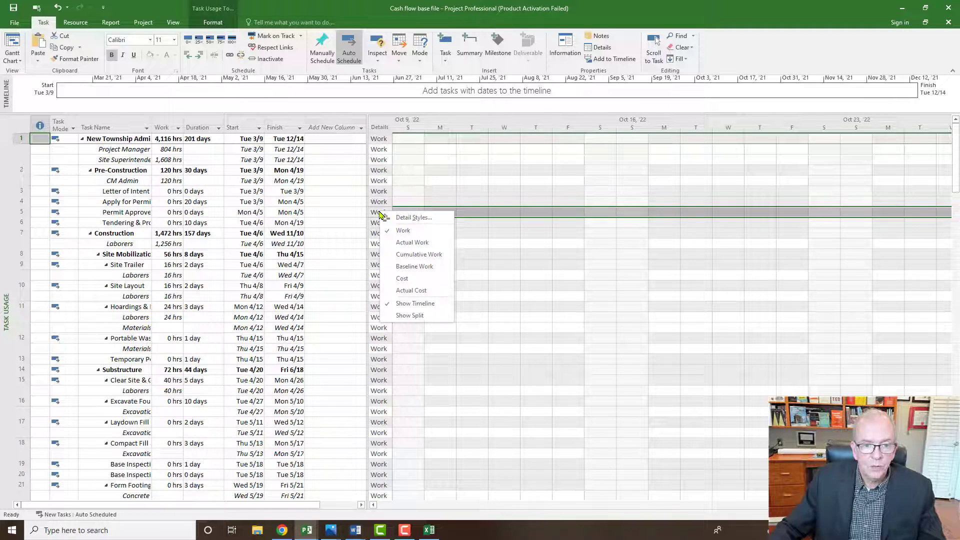
left_click(391, 279)
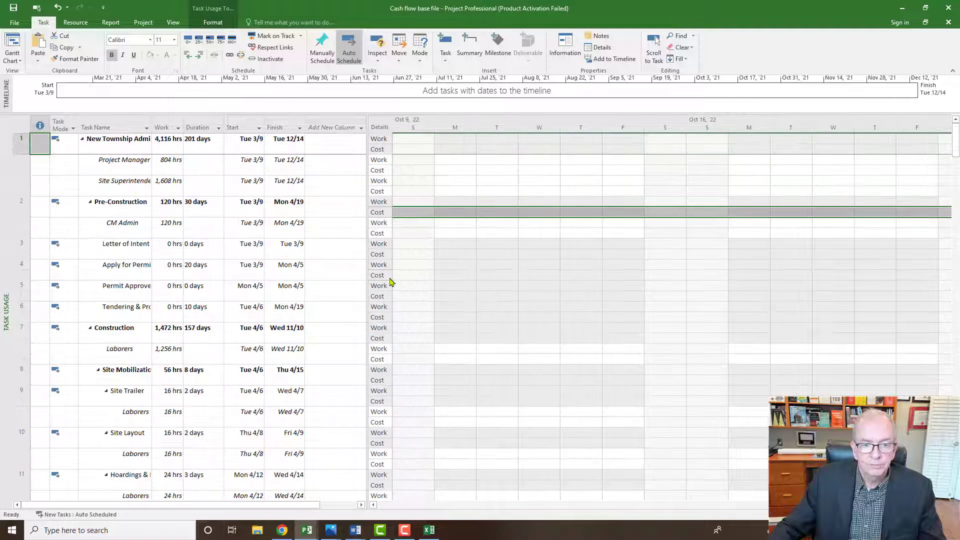
right_click(379, 201)
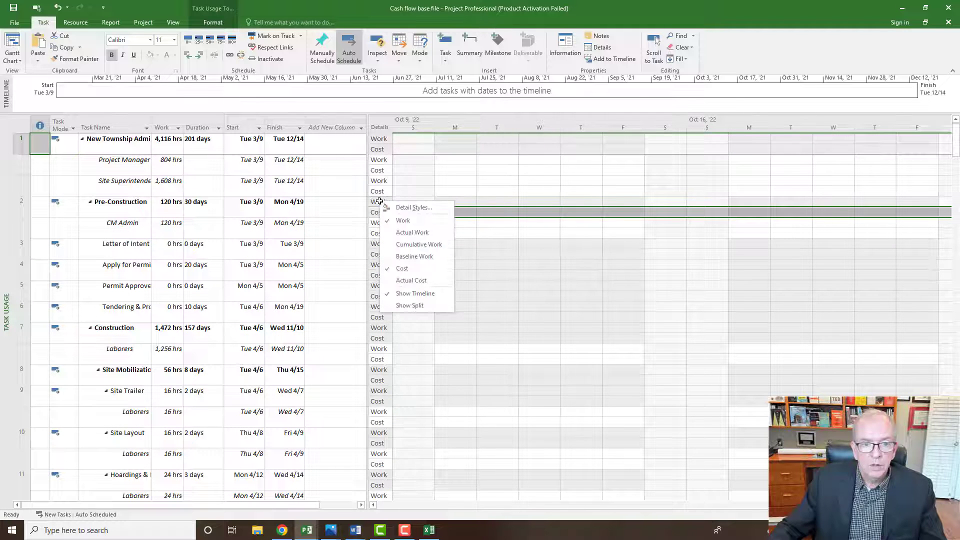
left_click(400, 220)
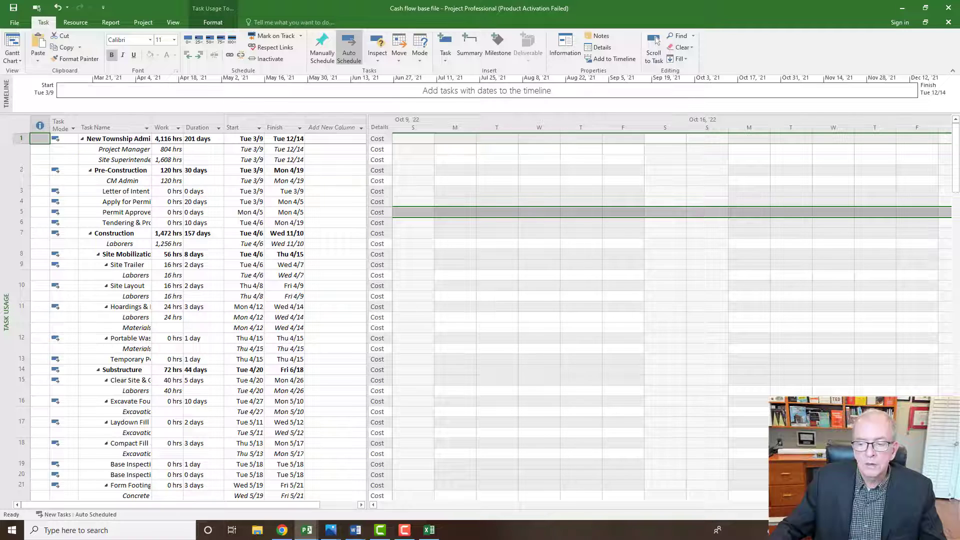
Set the timescale of the timephased grid to Months
left_click(889, 515)
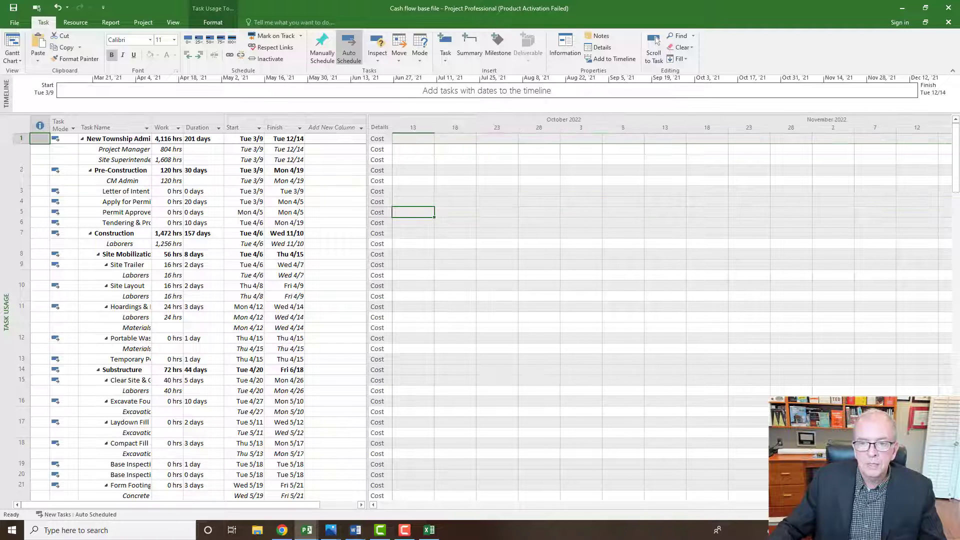
left_click(888, 515)
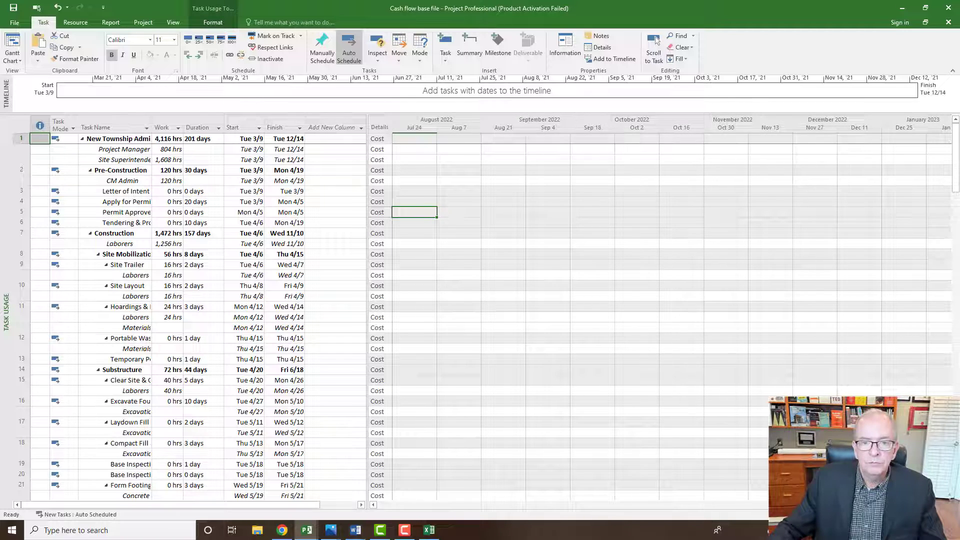
left_click(889, 515)
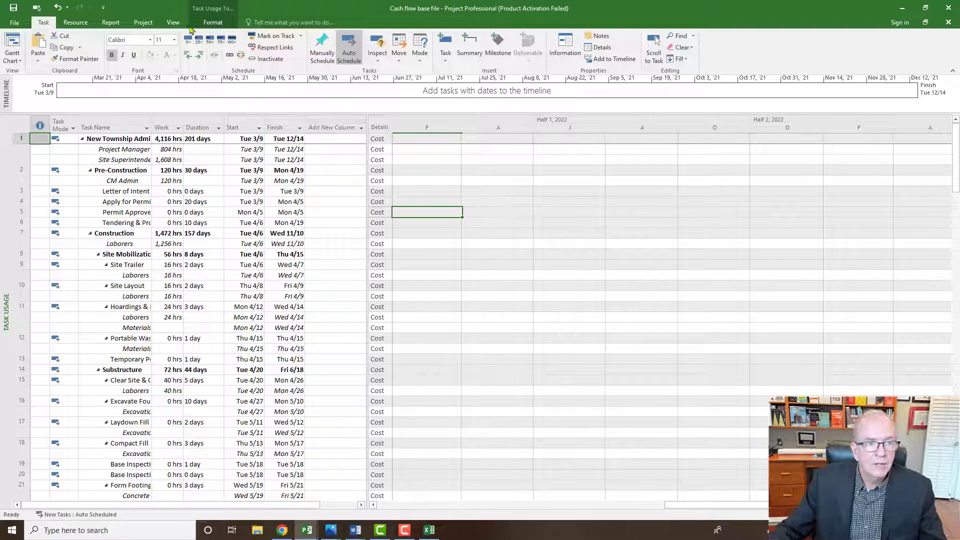
left_click(173, 24)
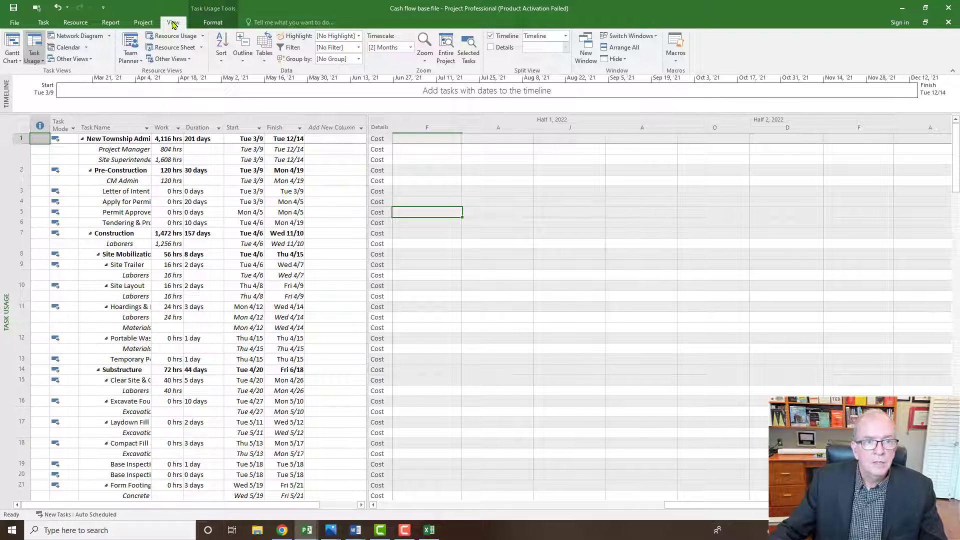
left_click(410, 48)
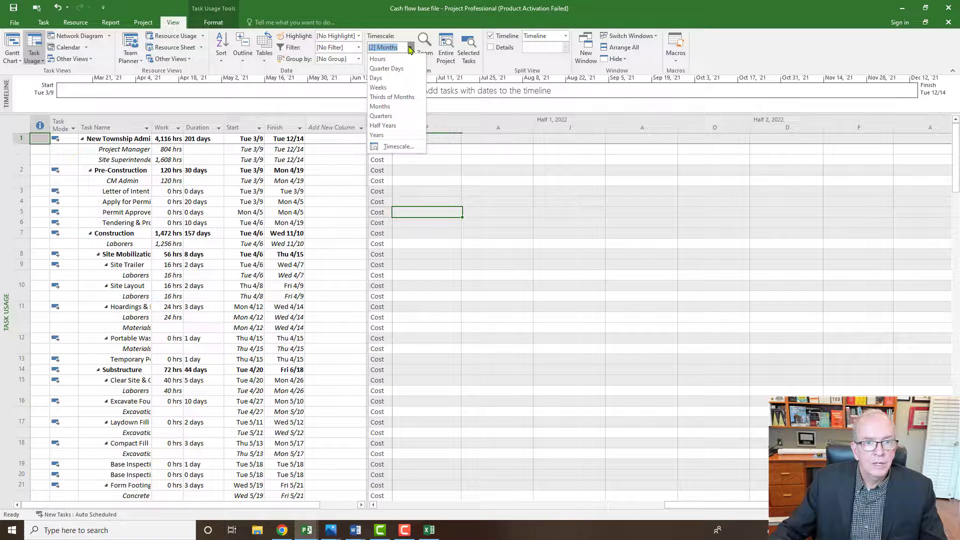
left_click(379, 106)
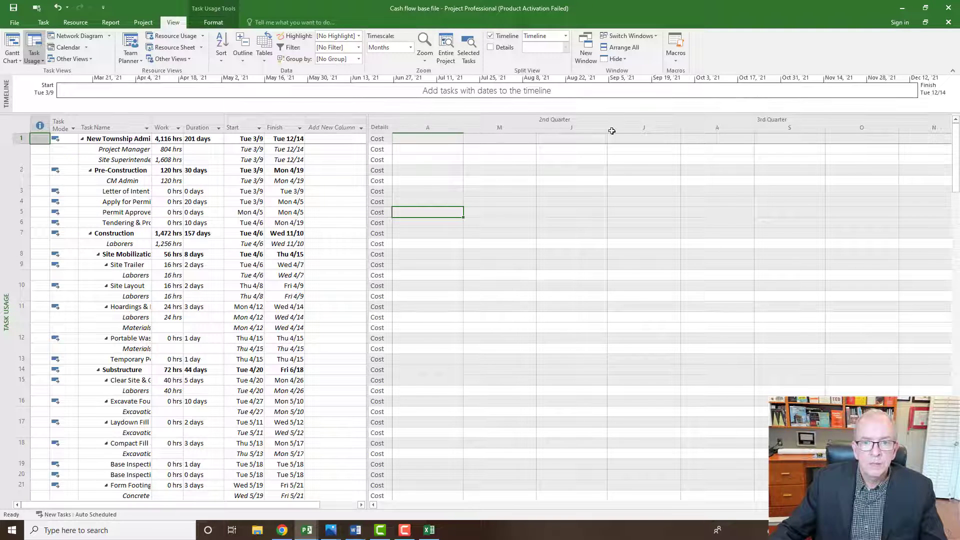
Bring the dates of the Pre-Construction task into the timephased grid
left_click(127, 171)
left_click(44, 23)
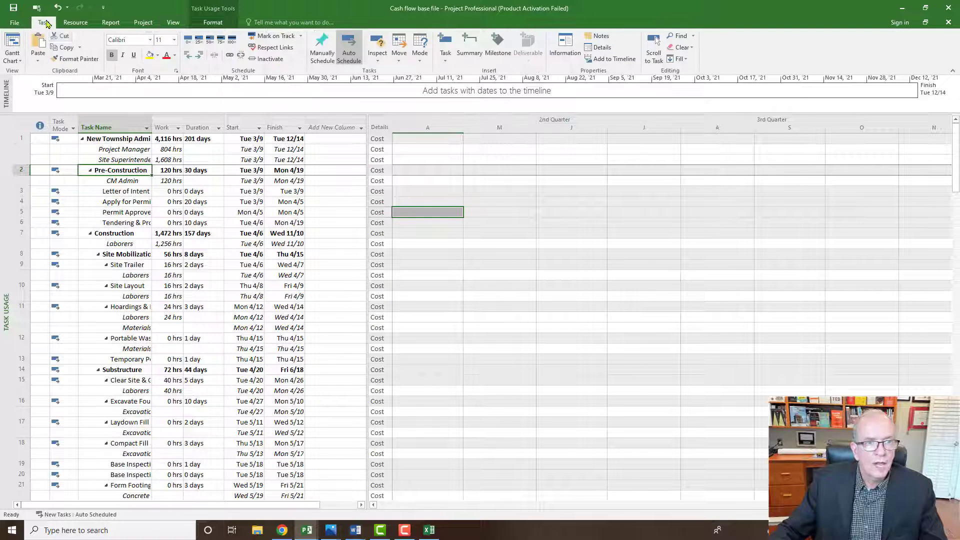
left_click(653, 47)
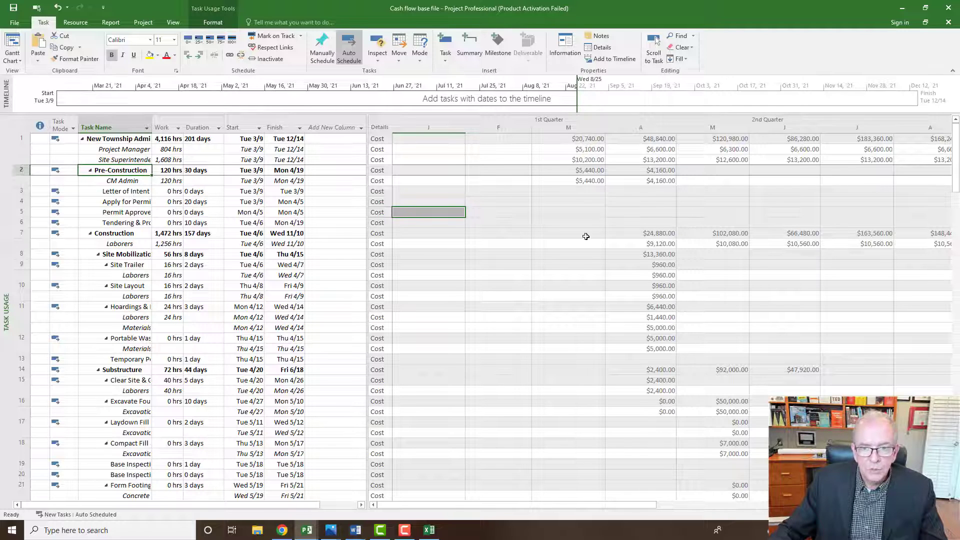
Check the project's total costs for March, April and May, and widen the timephased grid up to the Duration column
left_click(592, 140)
left_click(640, 141)
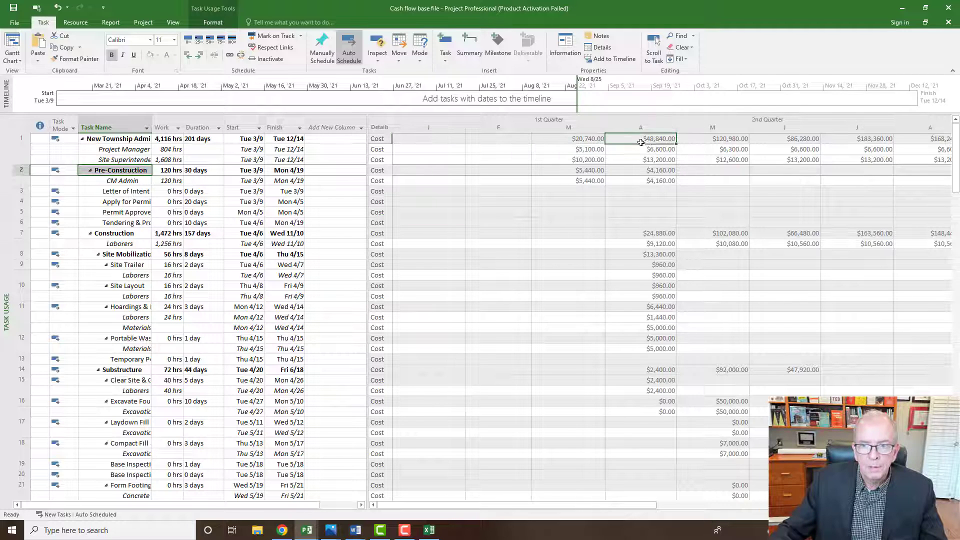
left_click(709, 142)
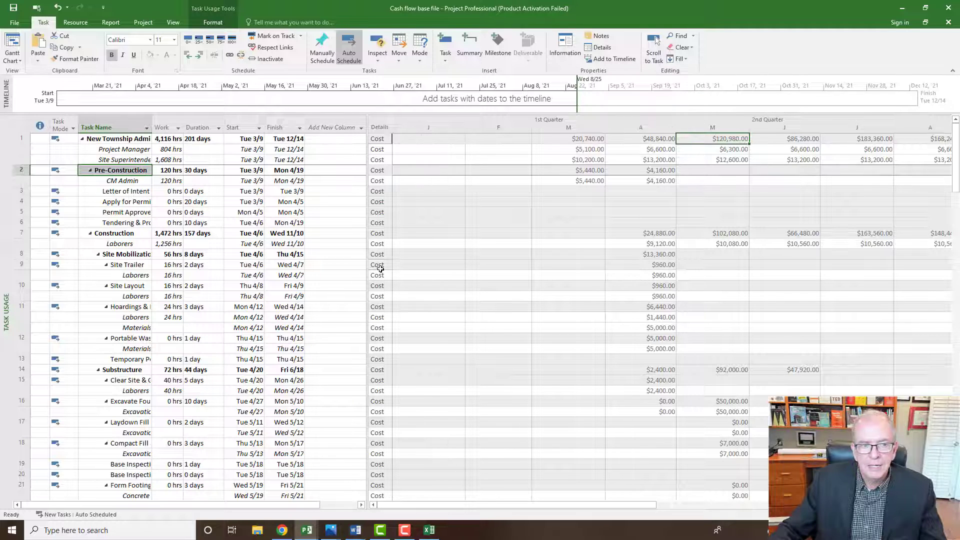
left_click_drag(365, 245, 227, 247)
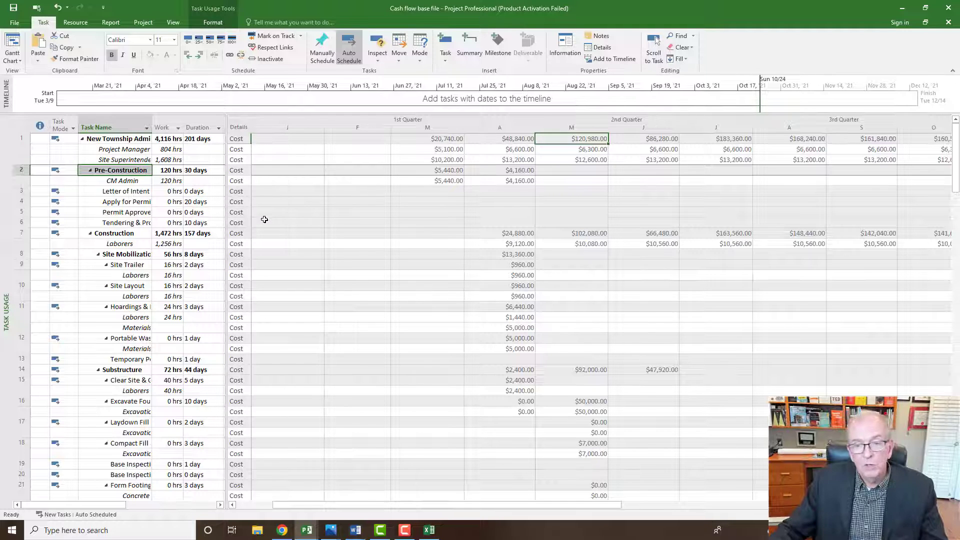
Select the whole task table and the whole timephased cost grid in turn, and view the tables available for the task list
left_click(21, 124)
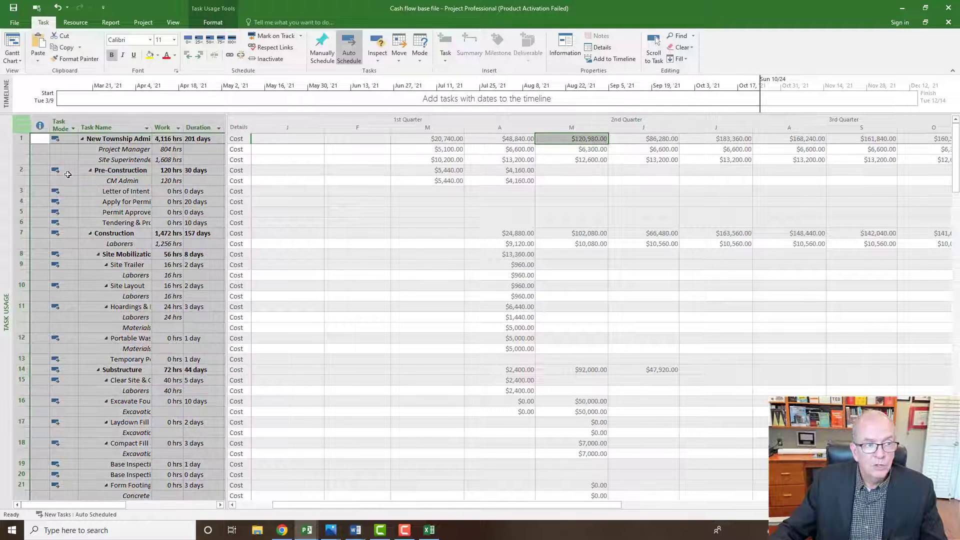
left_click(242, 127)
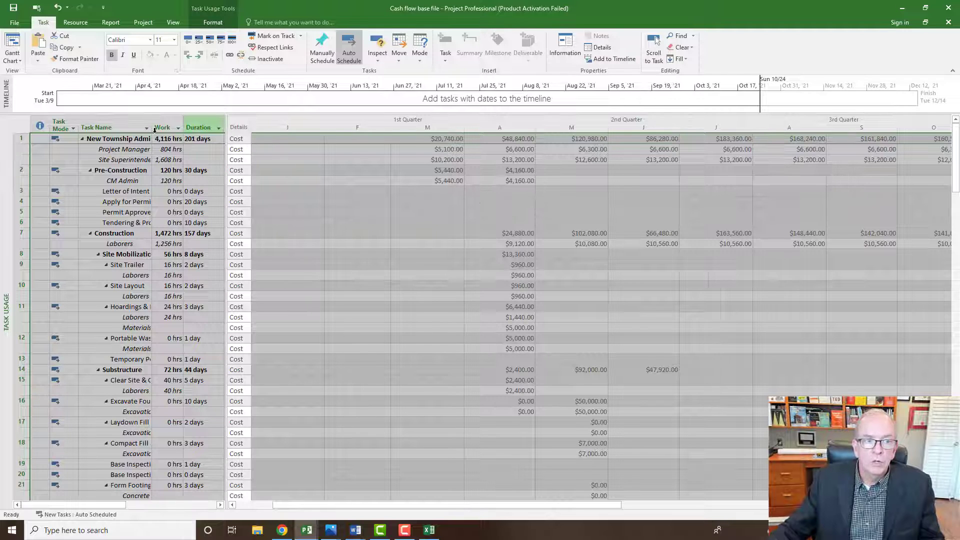
left_click(21, 121)
left_click(319, 209)
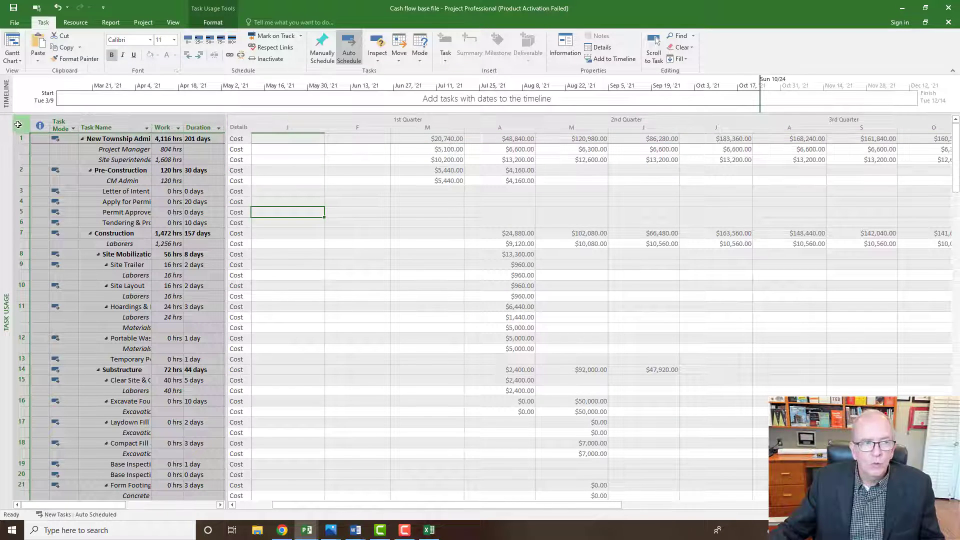
right_click(57, 156)
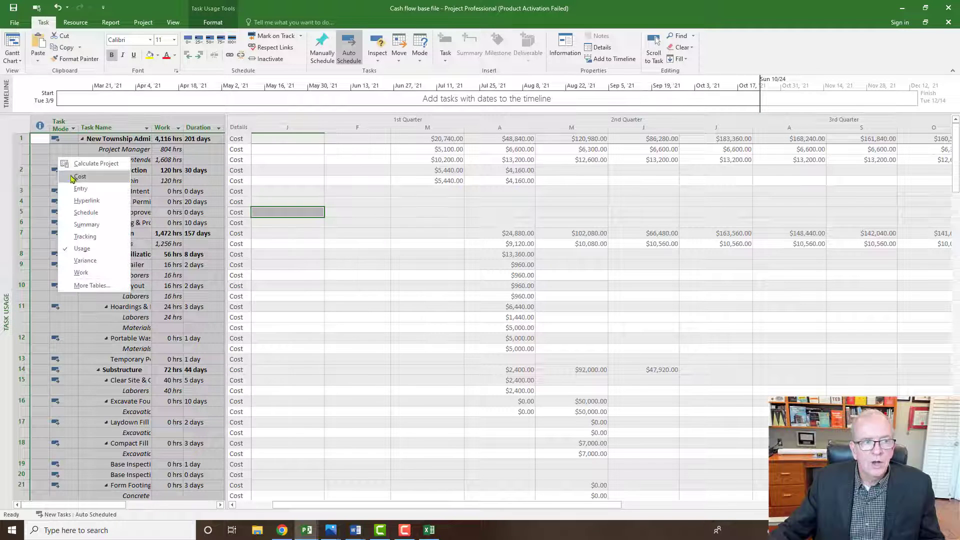
left_click(65, 50)
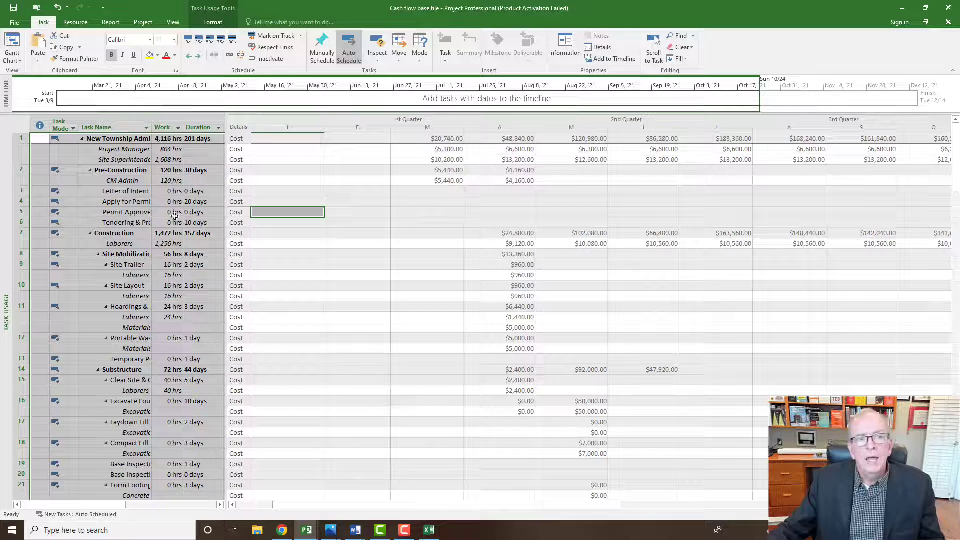
Select the entire timephased cost grid and view the detail fields available for it
left_click(234, 126)
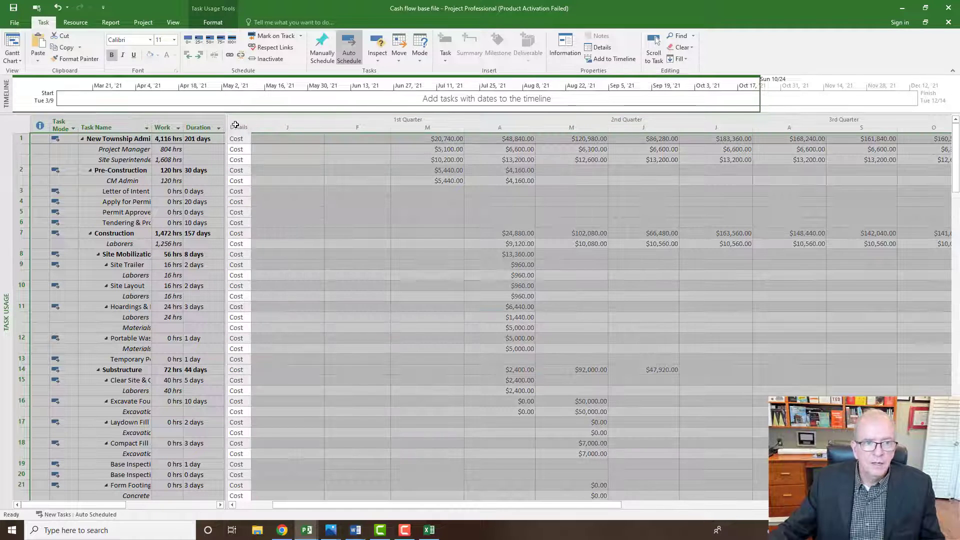
right_click(274, 149)
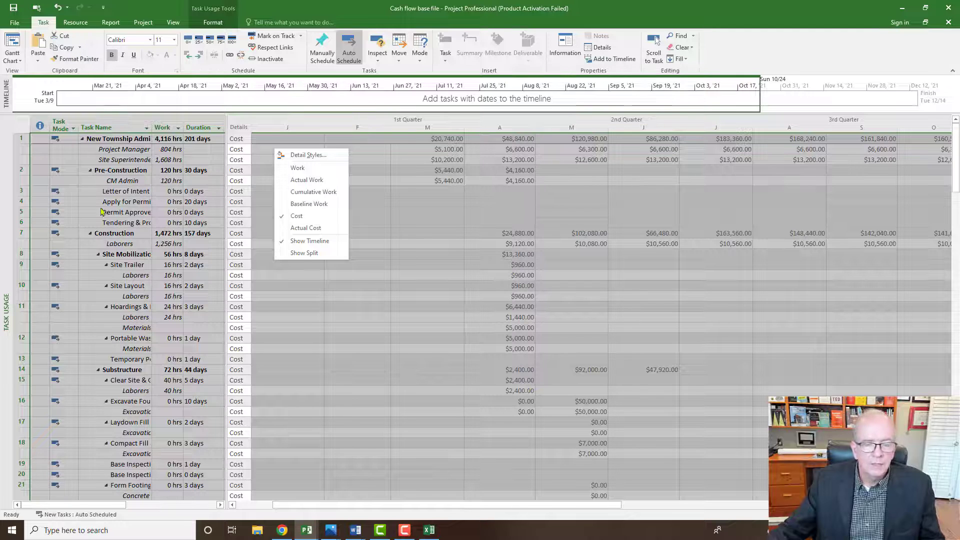
left_click(100, 233)
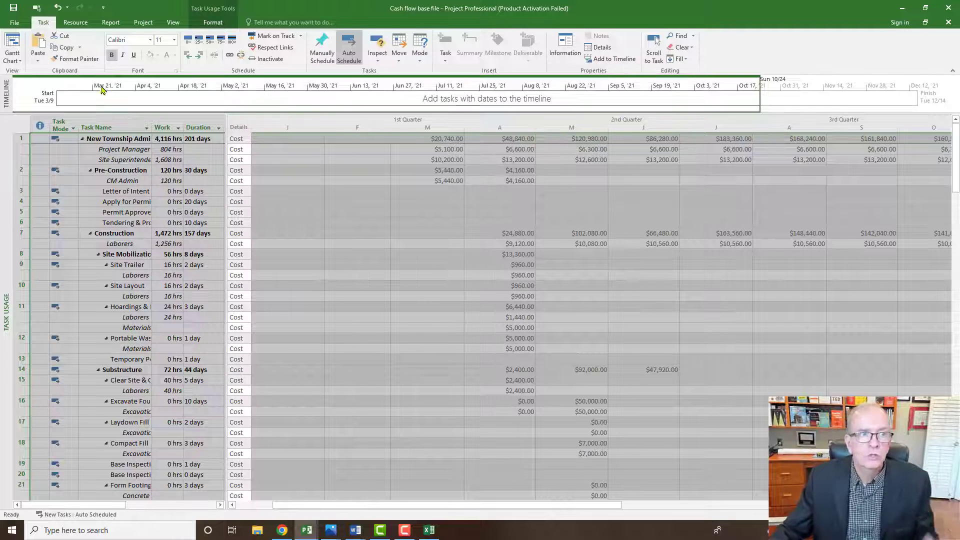
Return to the project's reporting commands to start a visual report
left_click(110, 22)
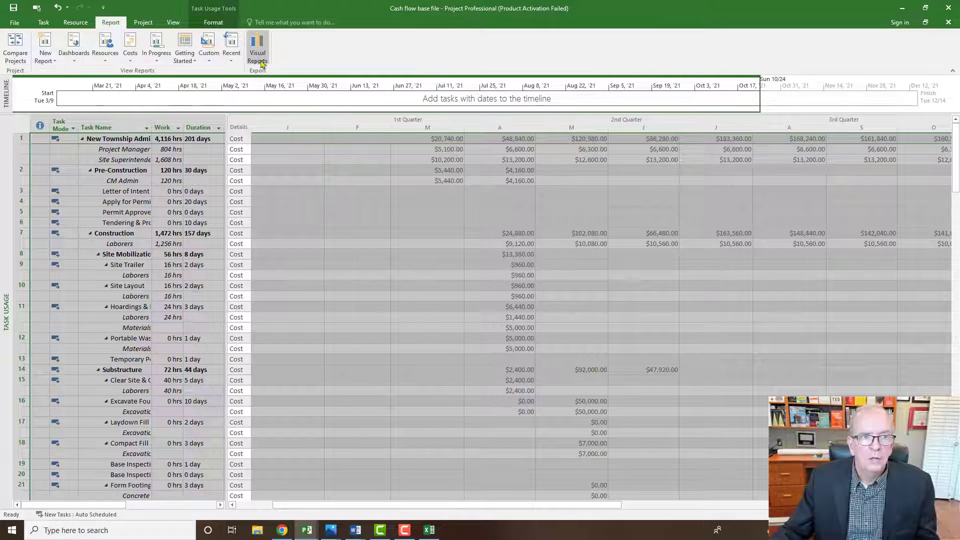